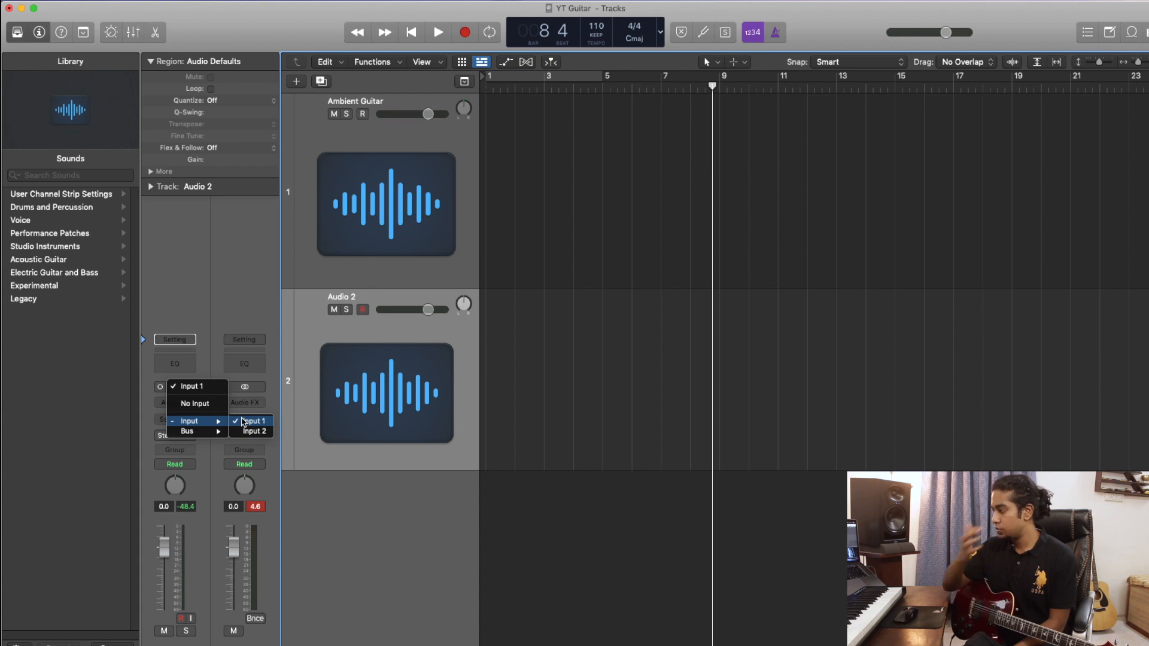
Set the Audio 2 track's input to Input 1 and turn on its input monitoring
{"action": "left_click", "coordinate": [259, 422]}
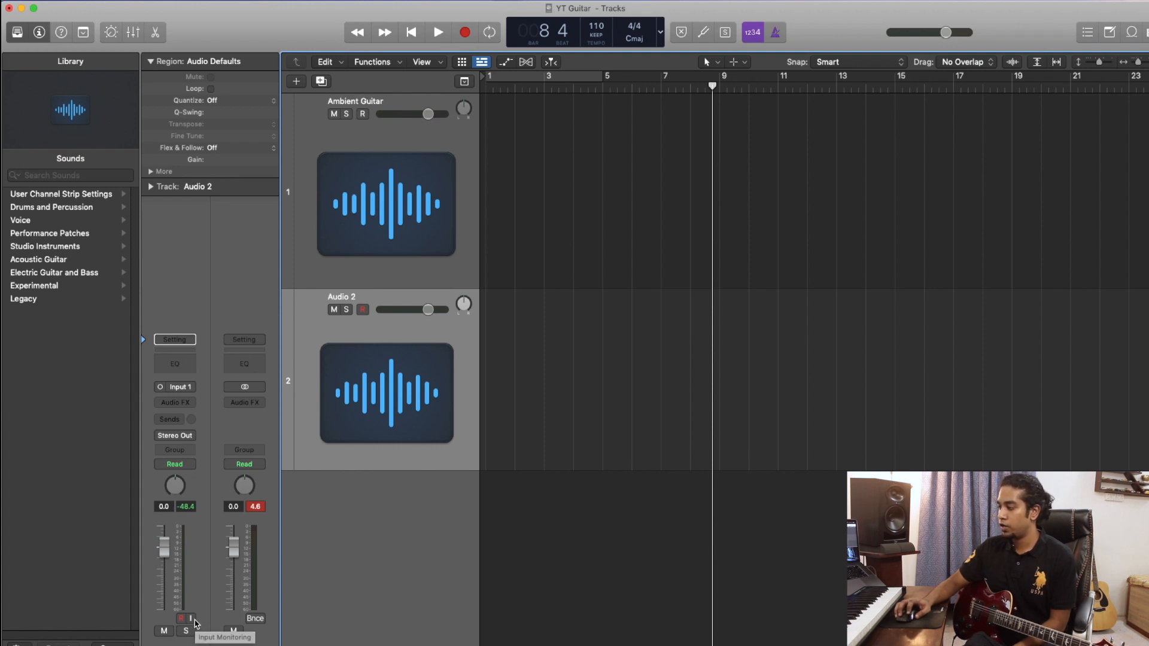
{"action": "left_click", "coordinate": [192, 620]}
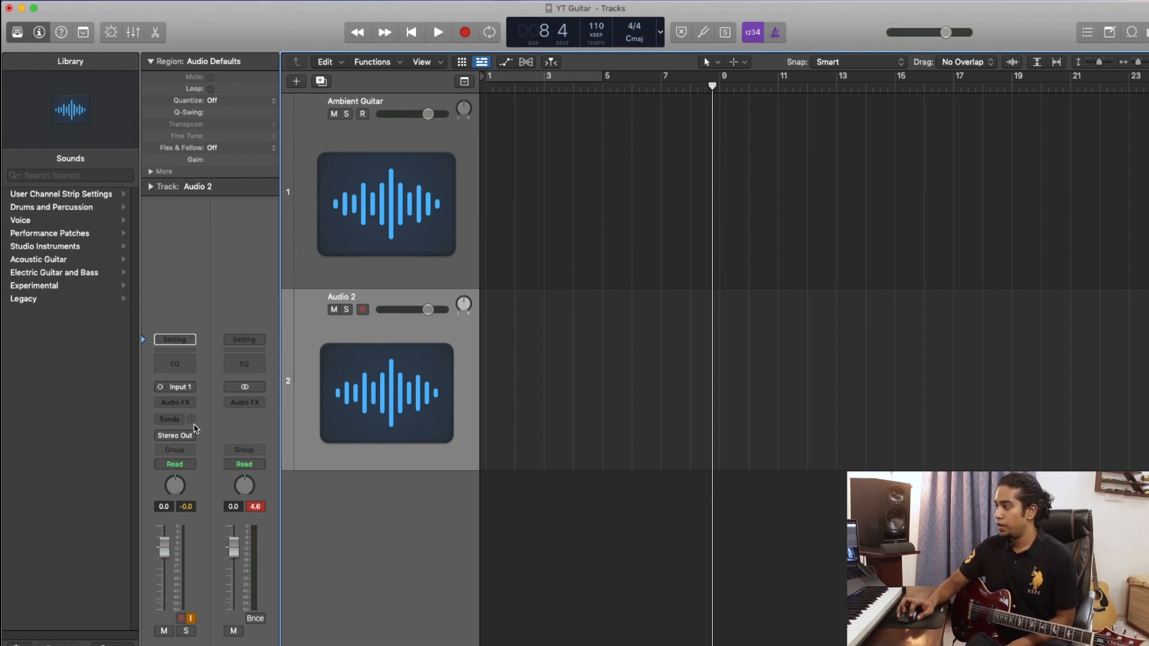
Insert a mono Amp Designer plug-in on the Audio 2 track and reposition its window over the workspace
{"action": "left_click", "coordinate": [189, 404]}
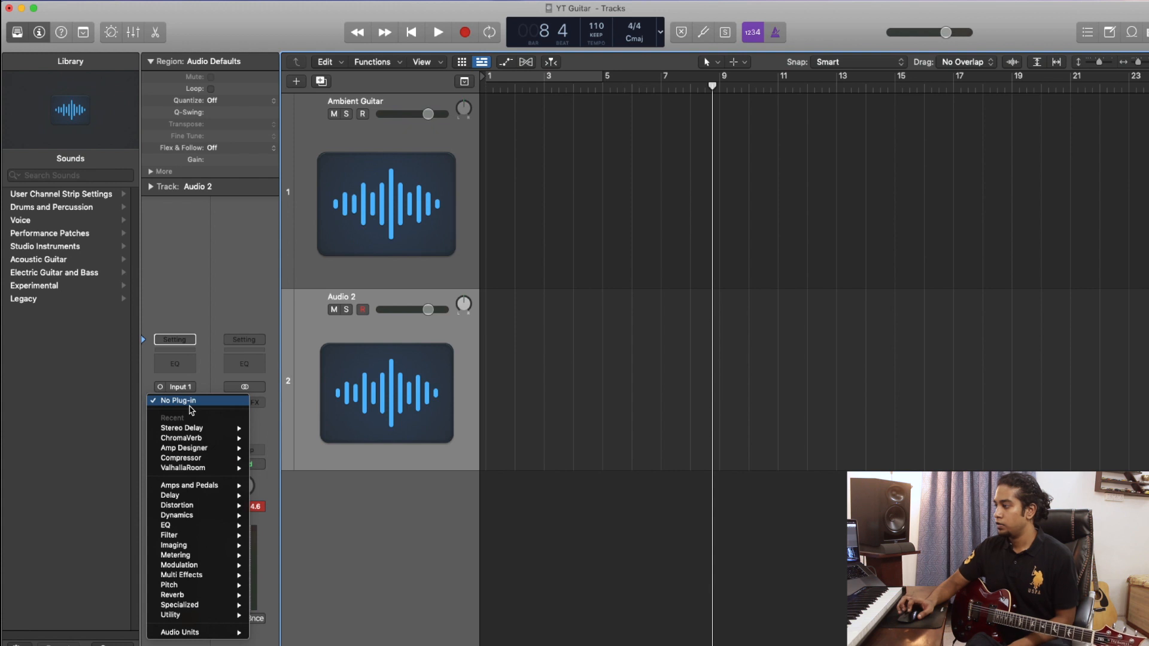
{"action": "mouse_move", "coordinate": [213, 452]}
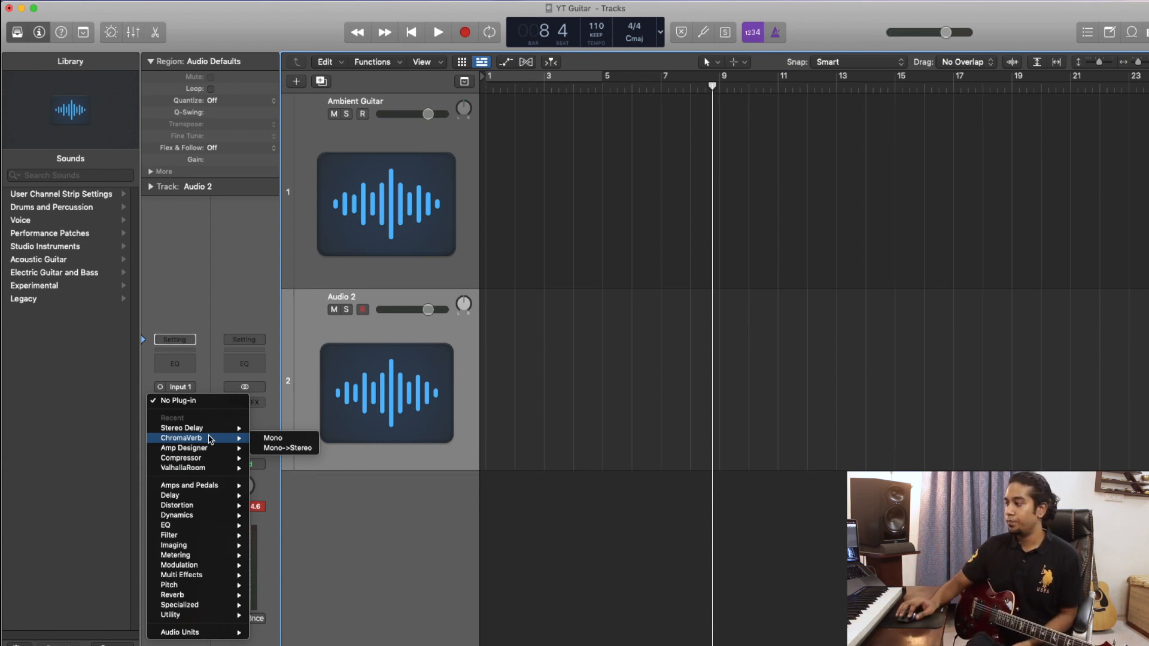
{"action": "mouse_move", "coordinate": [238, 488]}
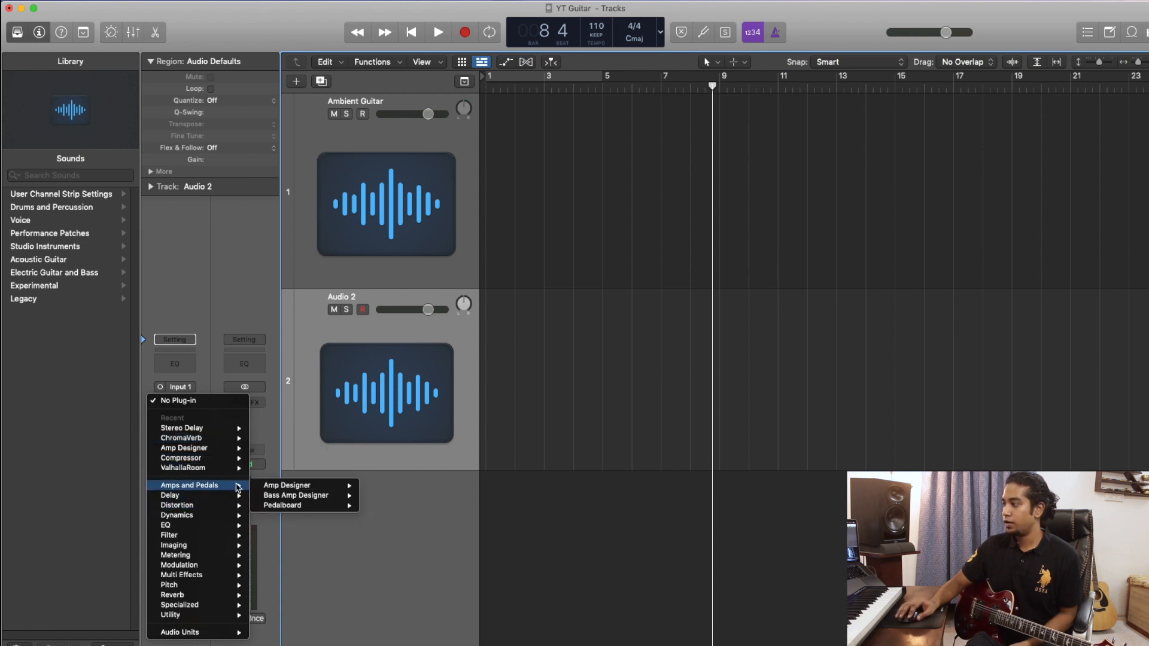
{"action": "mouse_move", "coordinate": [294, 488]}
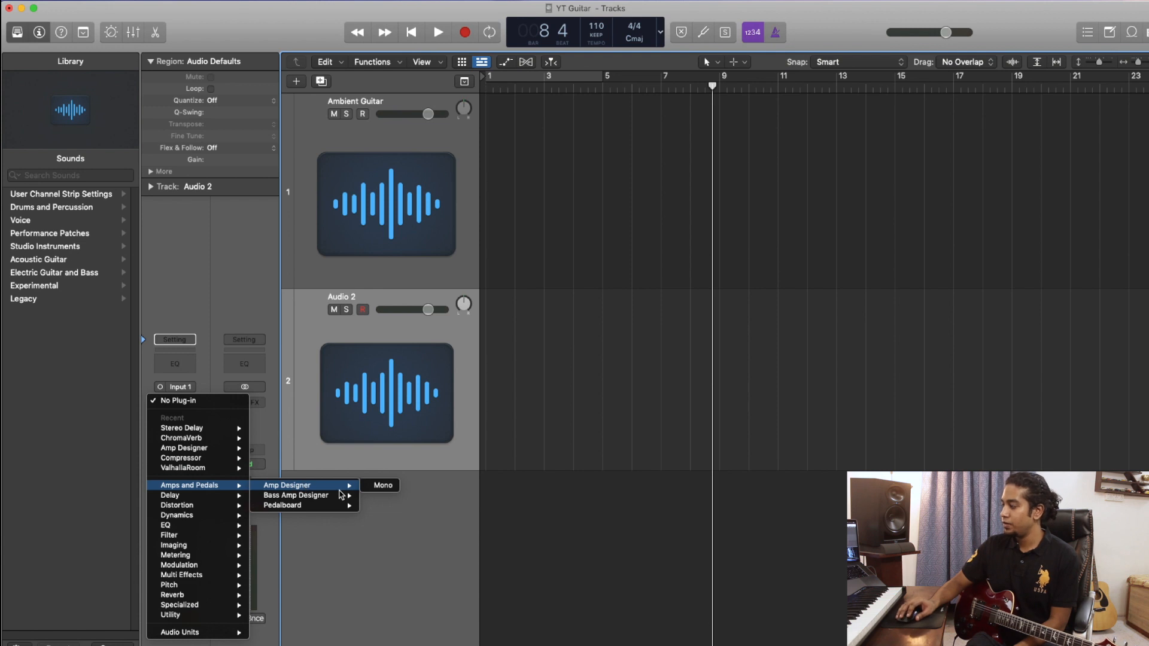
{"action": "left_click", "coordinate": [381, 487]}
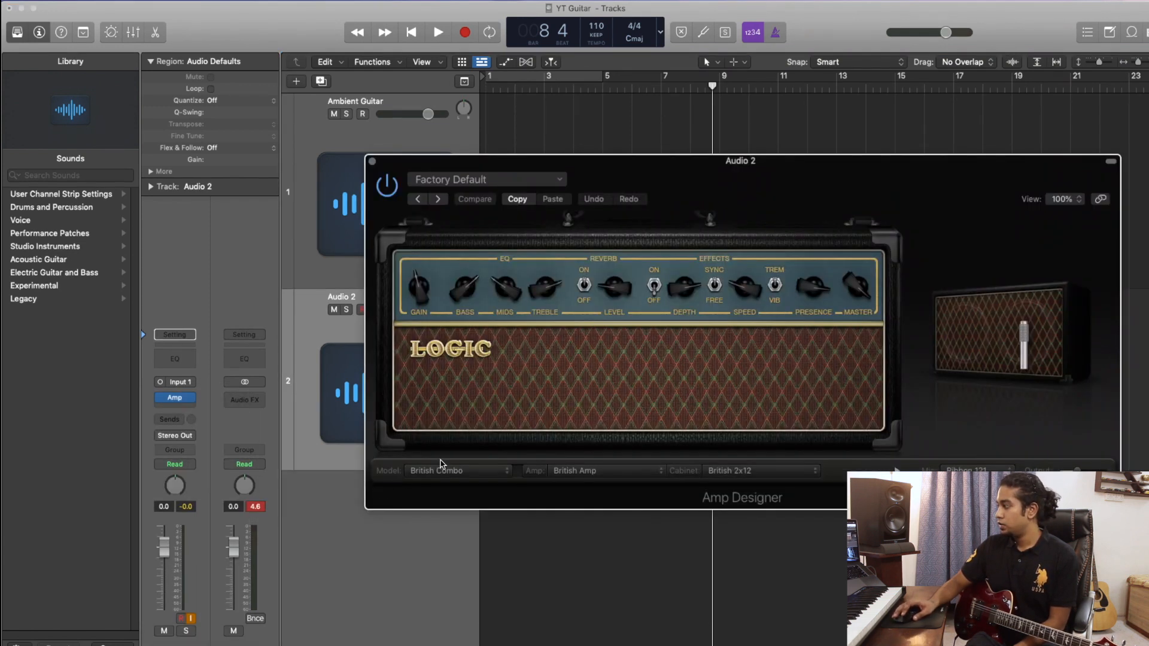
{"action": "left_click_drag", "start_coordinate": [844, 184], "coordinate": [676, 121]}
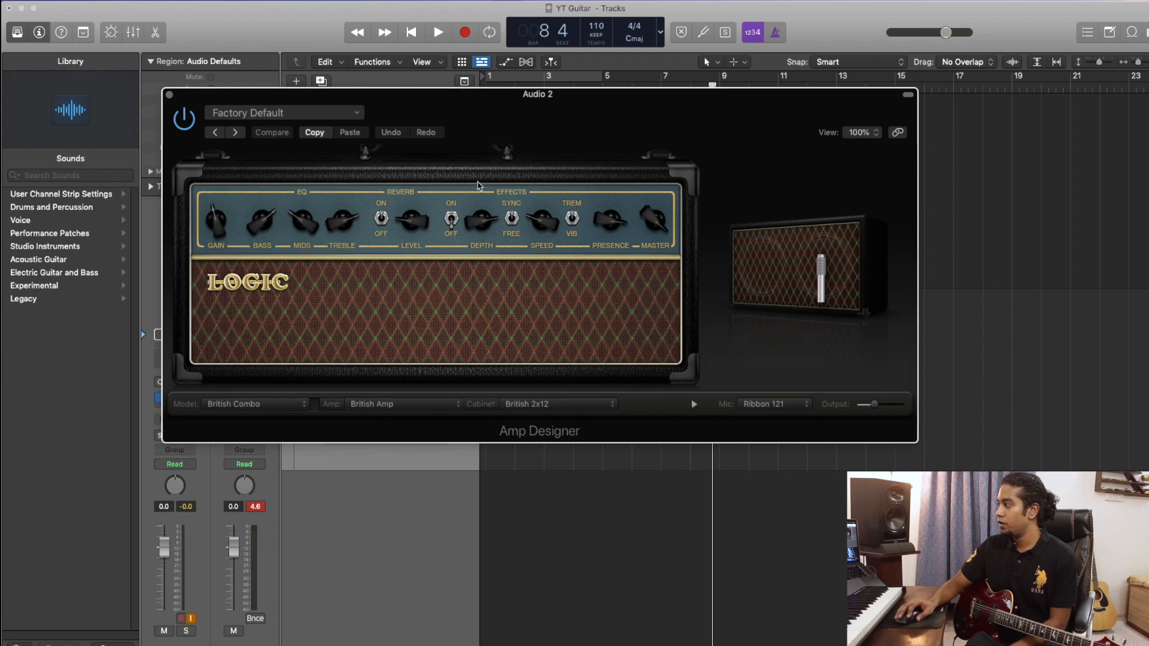
Change the amp to Small Tweed Amp and browse the other available amp models
{"action": "mouse_move", "coordinate": [805, 304]}
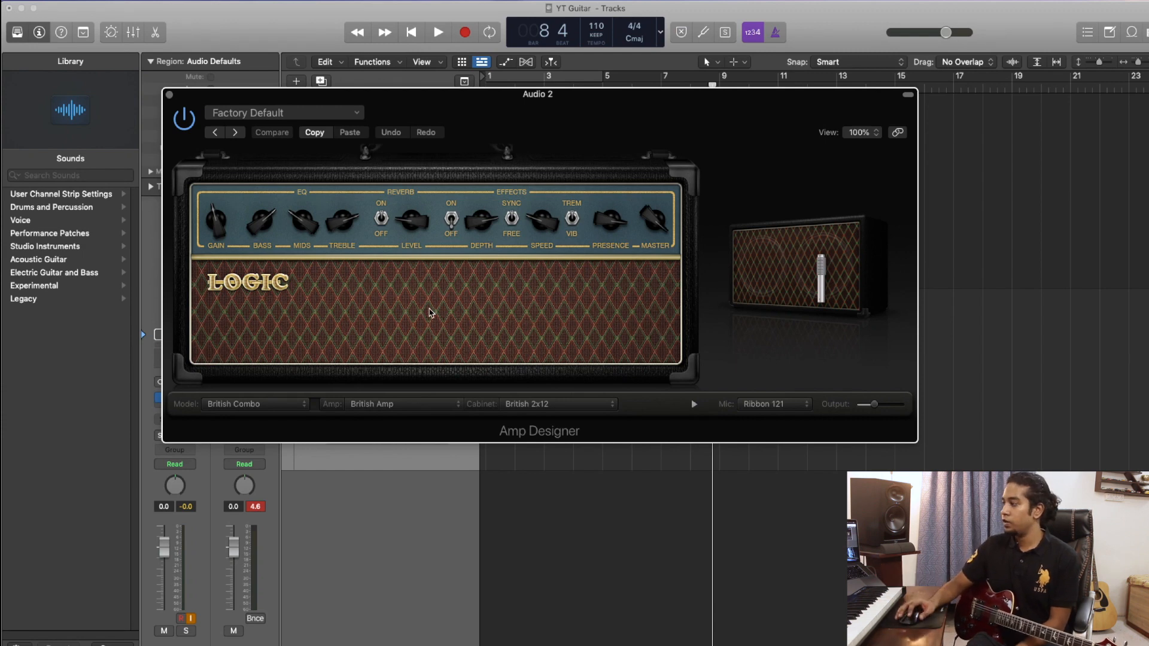
{"action": "left_click", "coordinate": [435, 405]}
{"action": "left_click", "coordinate": [419, 247]}
{"action": "left_click", "coordinate": [426, 405]}
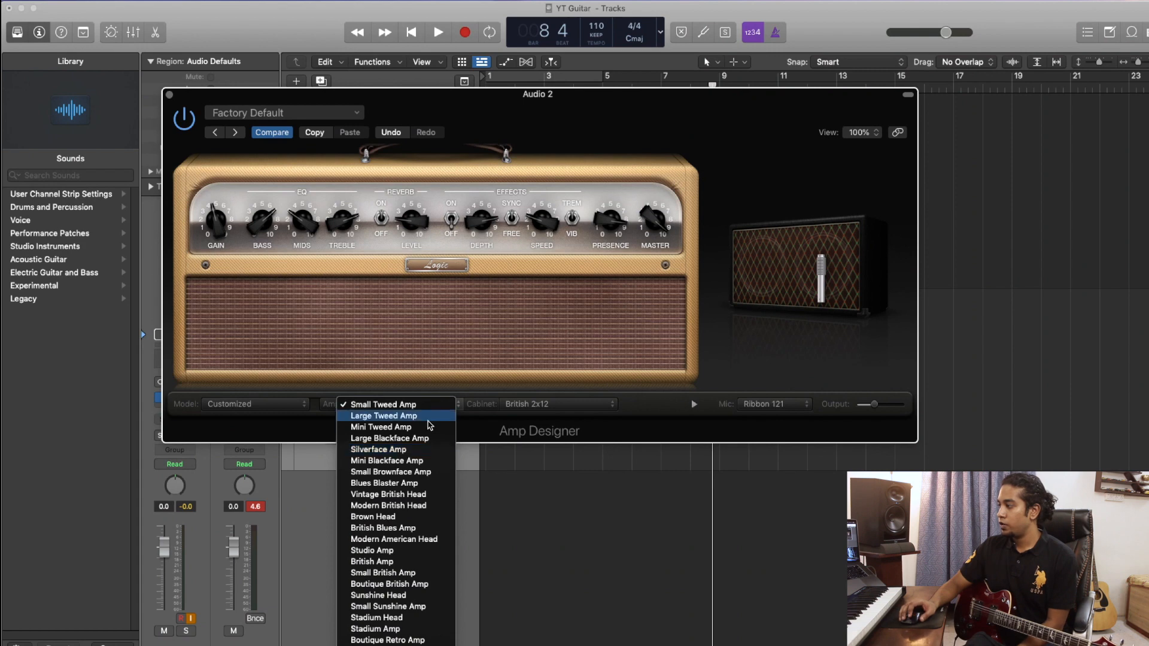
{"action": "scroll", "coordinate": [422, 473], "scroll_direction": "down", "scroll_amount": 3}
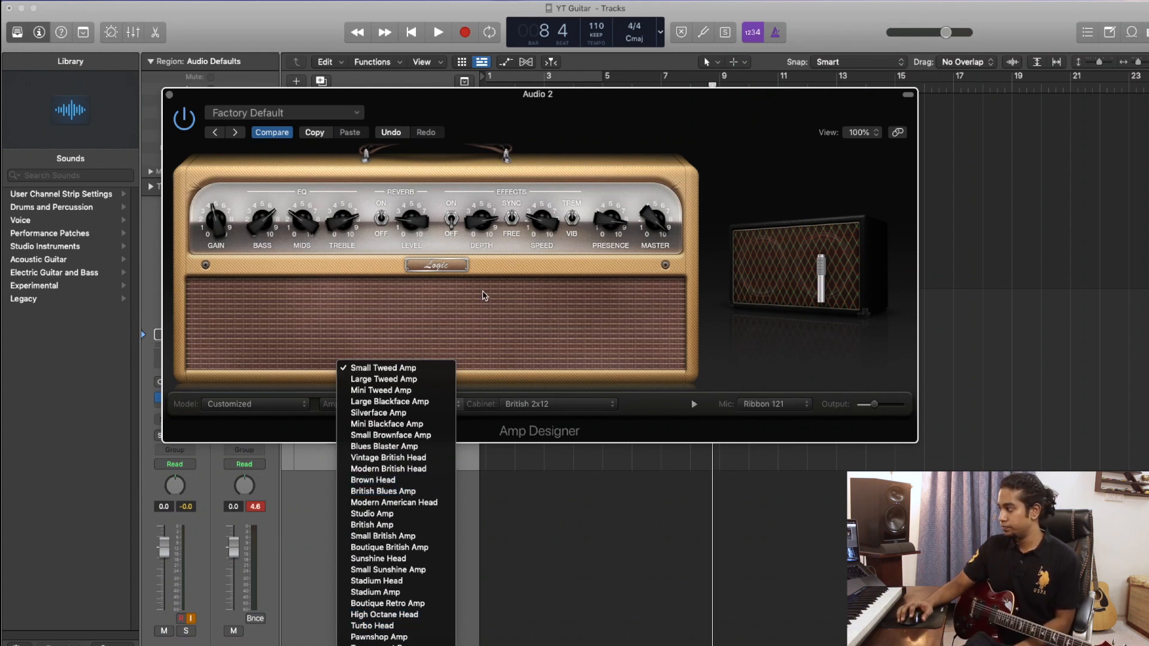
{"action": "left_click", "coordinate": [485, 296]}
{"action": "mouse_move", "coordinate": [829, 271]}
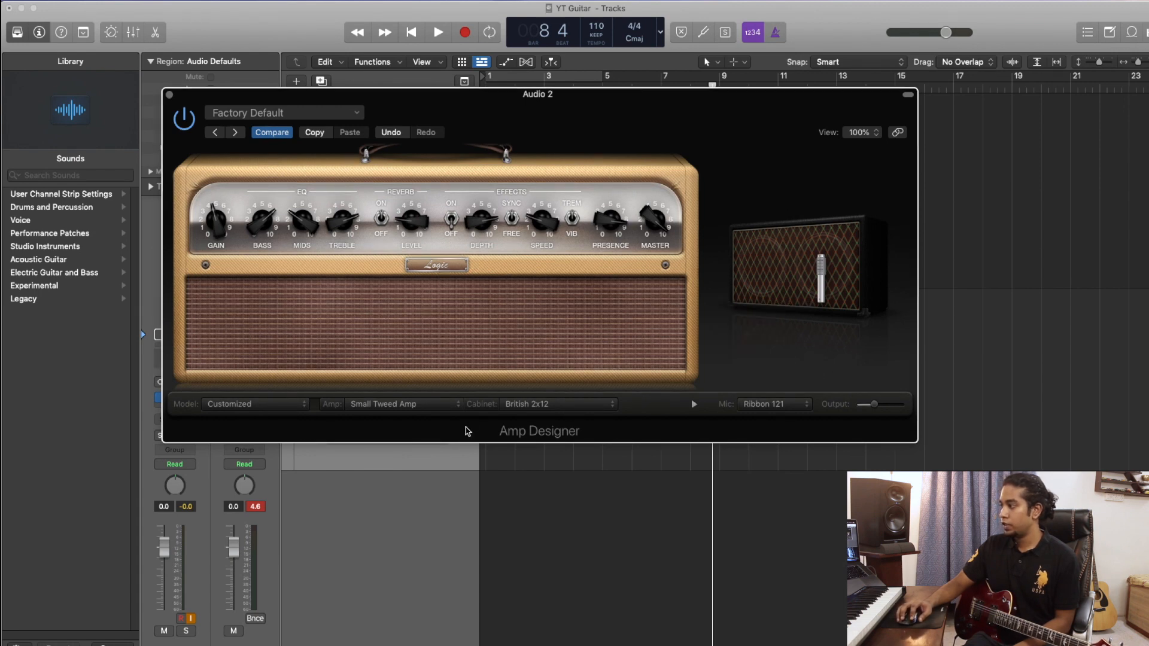
Set the amp's cabinet to Blackface 4x10 and its microphone to Condenser 414
{"action": "left_click", "coordinate": [517, 404]}
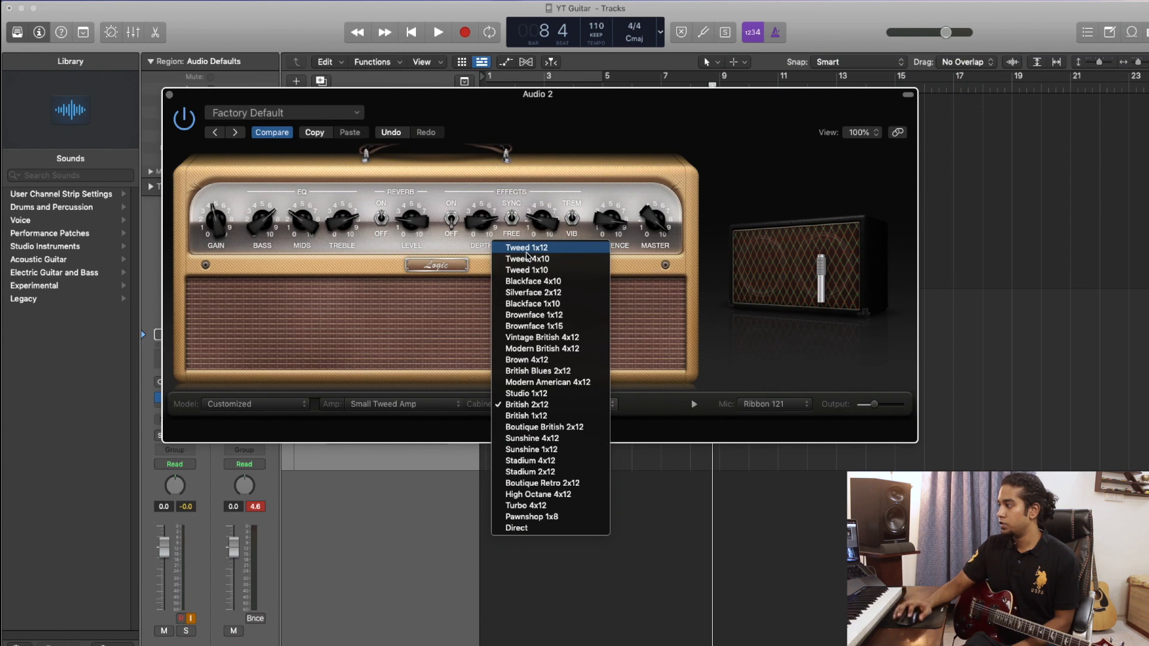
{"action": "left_click", "coordinate": [533, 282]}
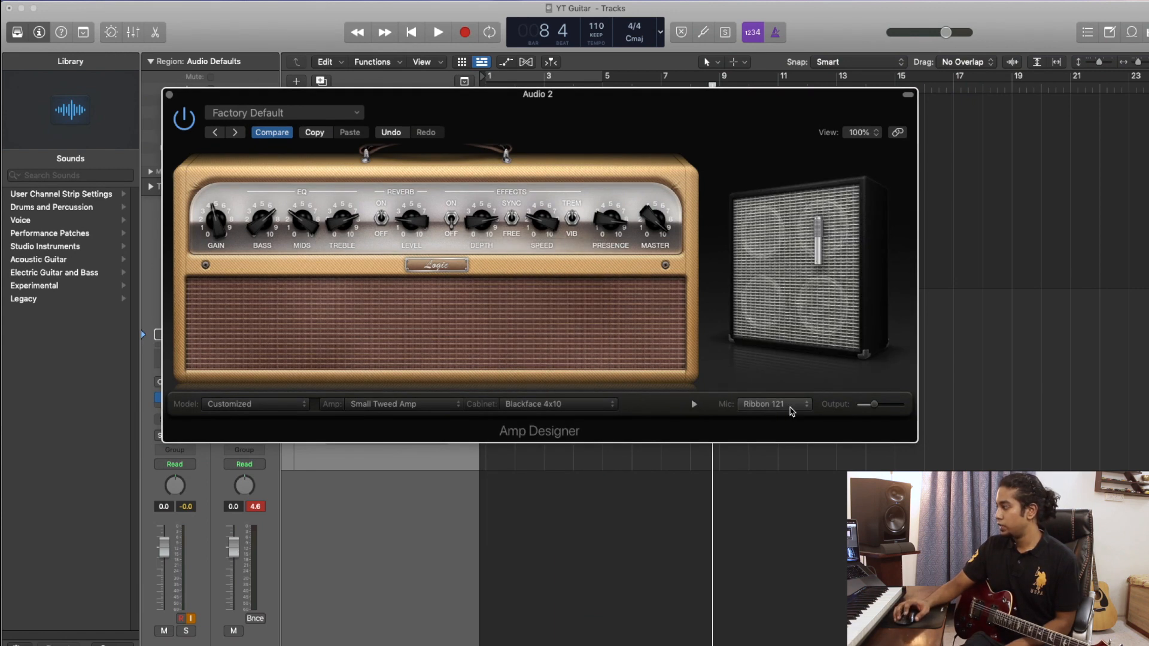
{"action": "left_click", "coordinate": [790, 407]}
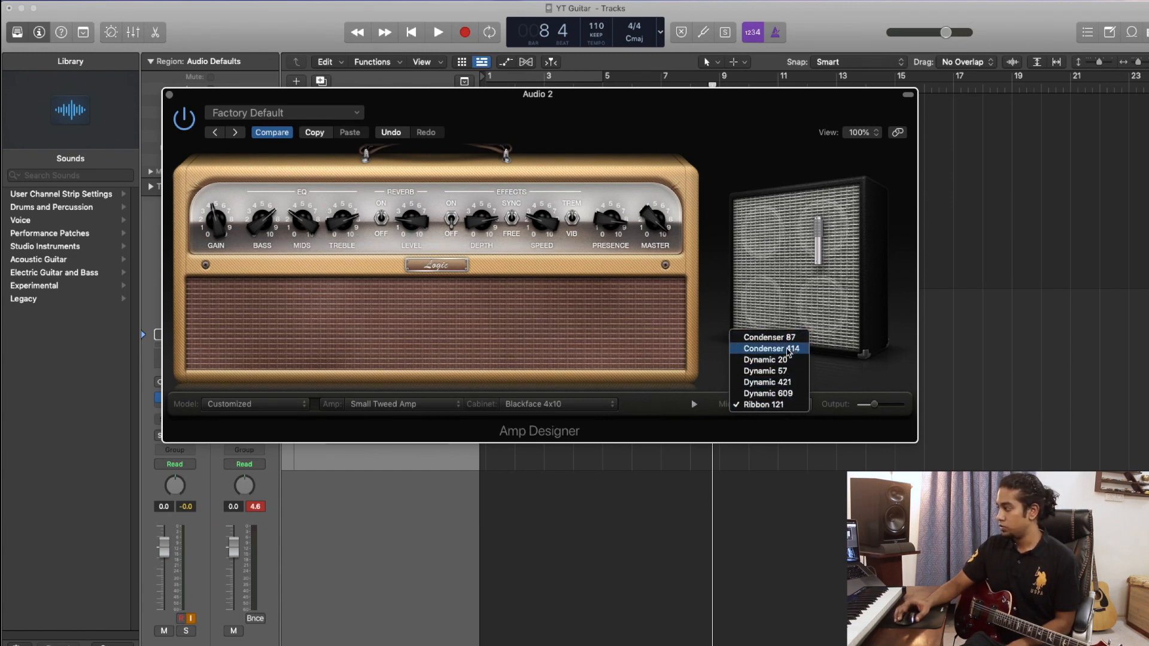
{"action": "left_click", "coordinate": [791, 350]}
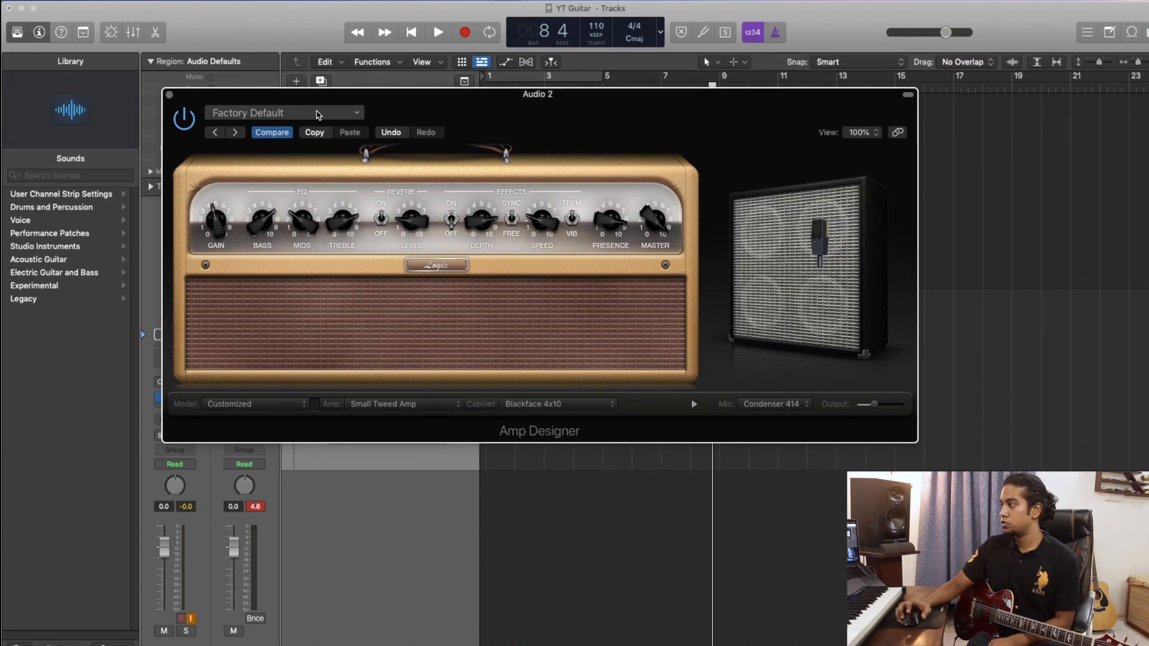
Load the Big Cab Clean preset from the 01 Clean category and shift the plug-in window off the channel strip
{"action": "left_click", "coordinate": [317, 113]}
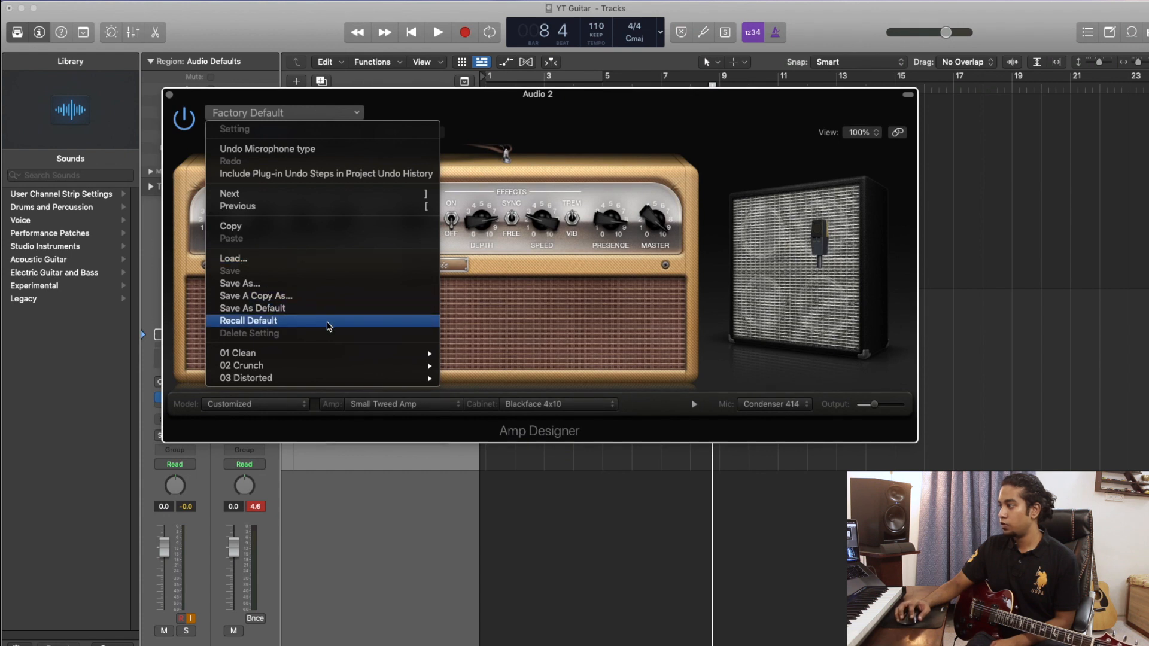
{"action": "mouse_move", "coordinate": [298, 354]}
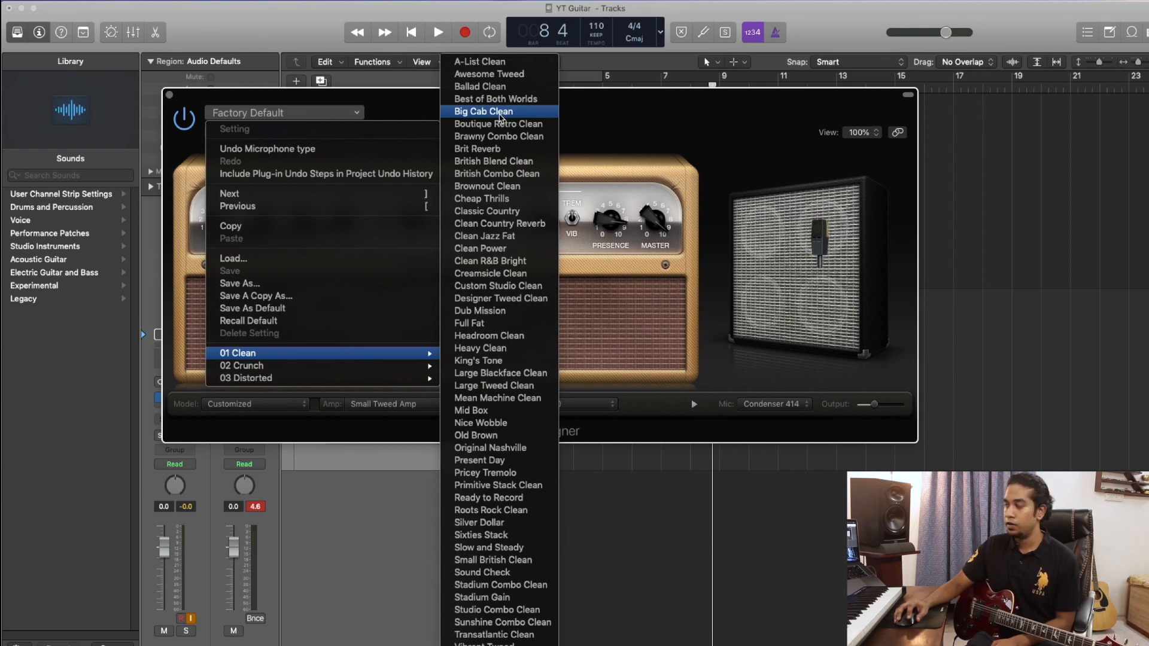
{"action": "left_click", "coordinate": [500, 113]}
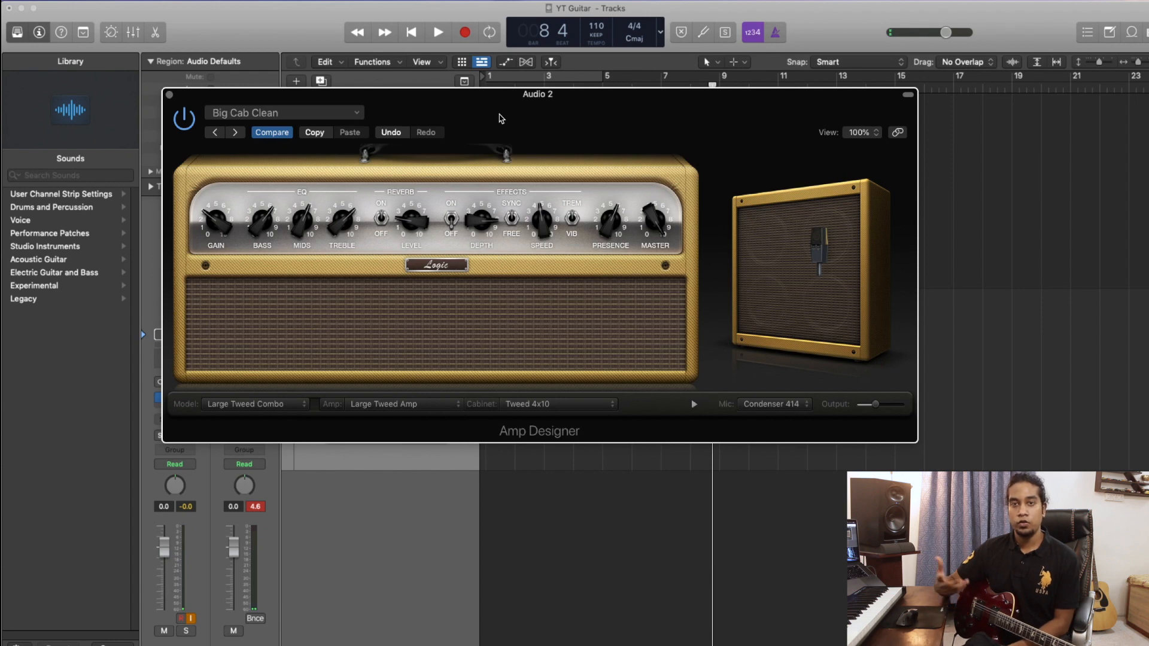
{"action": "left_click_drag", "start_coordinate": [501, 118], "coordinate": [590, 88]}
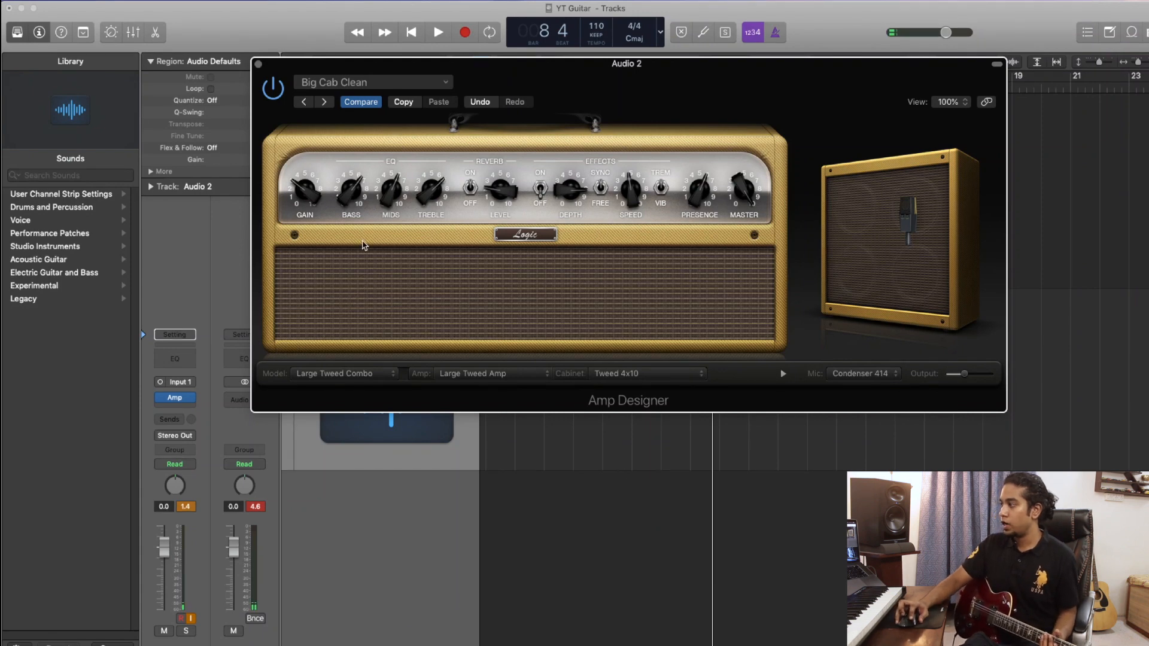
Lower the amp's Bass and Master knobs and reset the channel peak level readings
{"action": "left_click_drag", "start_coordinate": [351, 193], "coordinate": [353, 210]}
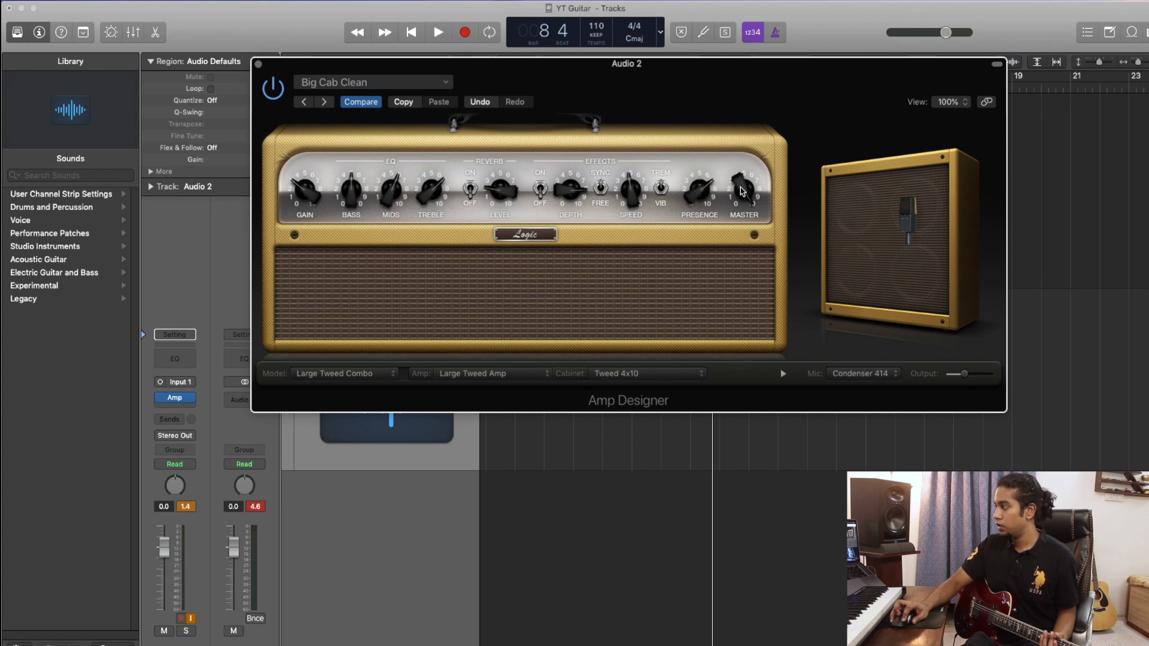
{"action": "left_click_drag", "start_coordinate": [738, 187], "coordinate": [740, 204]}
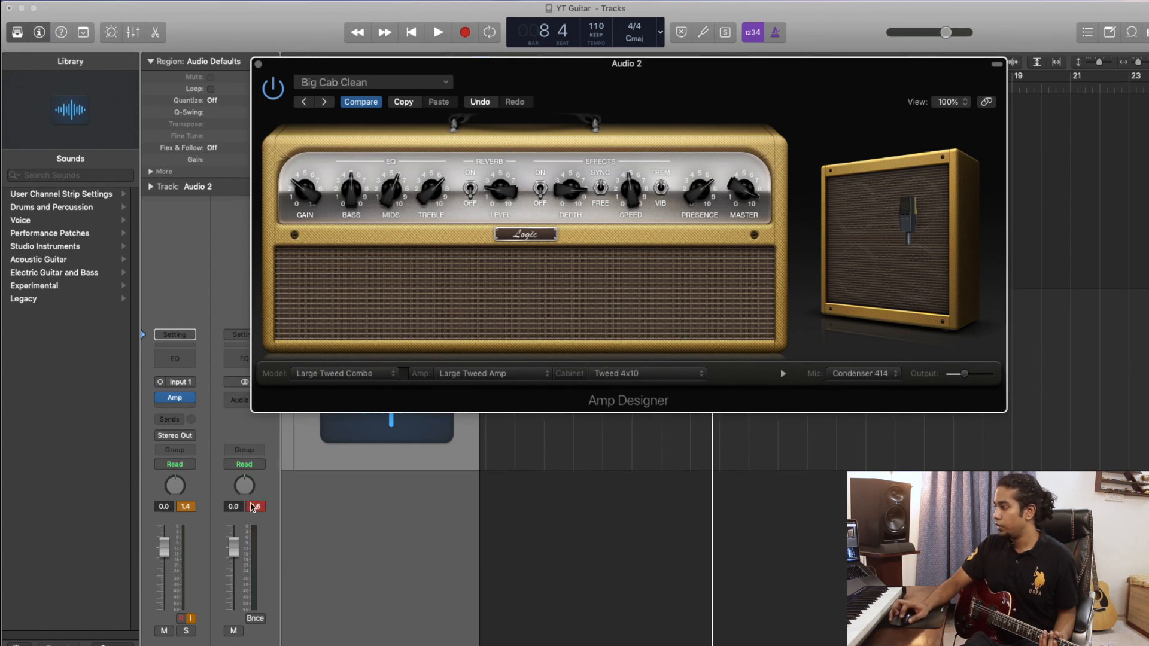
{"action": "left_click", "coordinate": [252, 508]}
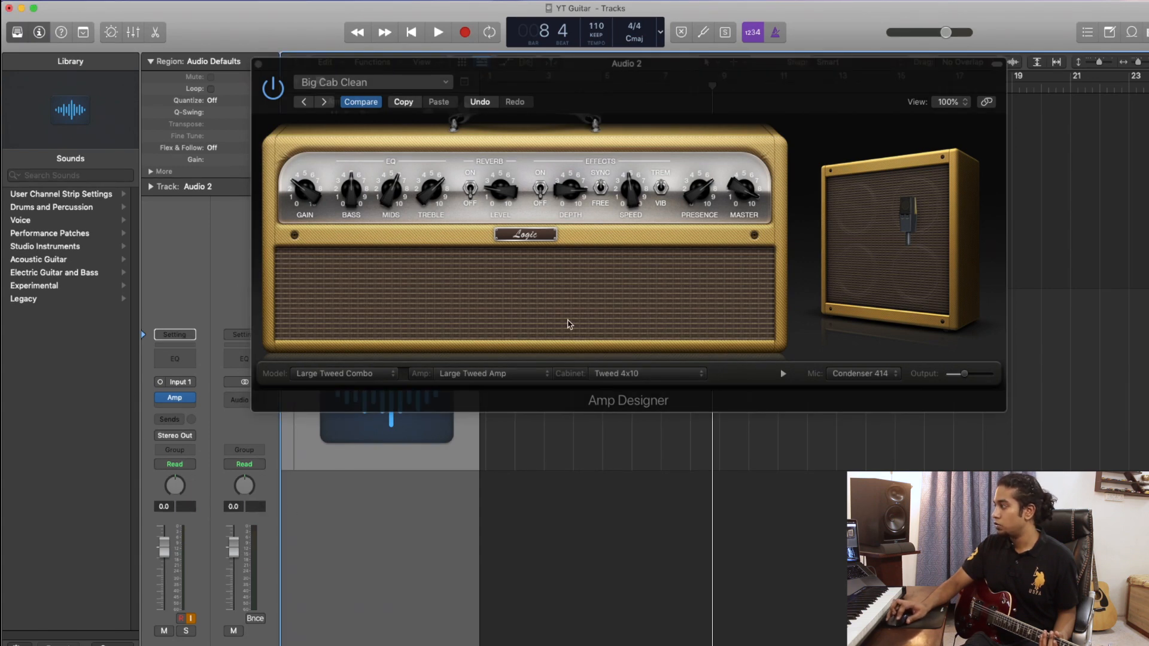
{"action": "left_click", "coordinate": [745, 199]}
Switch the cabinet microphone to Dynamic 57 and close the Amp Designer window
{"action": "mouse_move", "coordinate": [906, 336]}
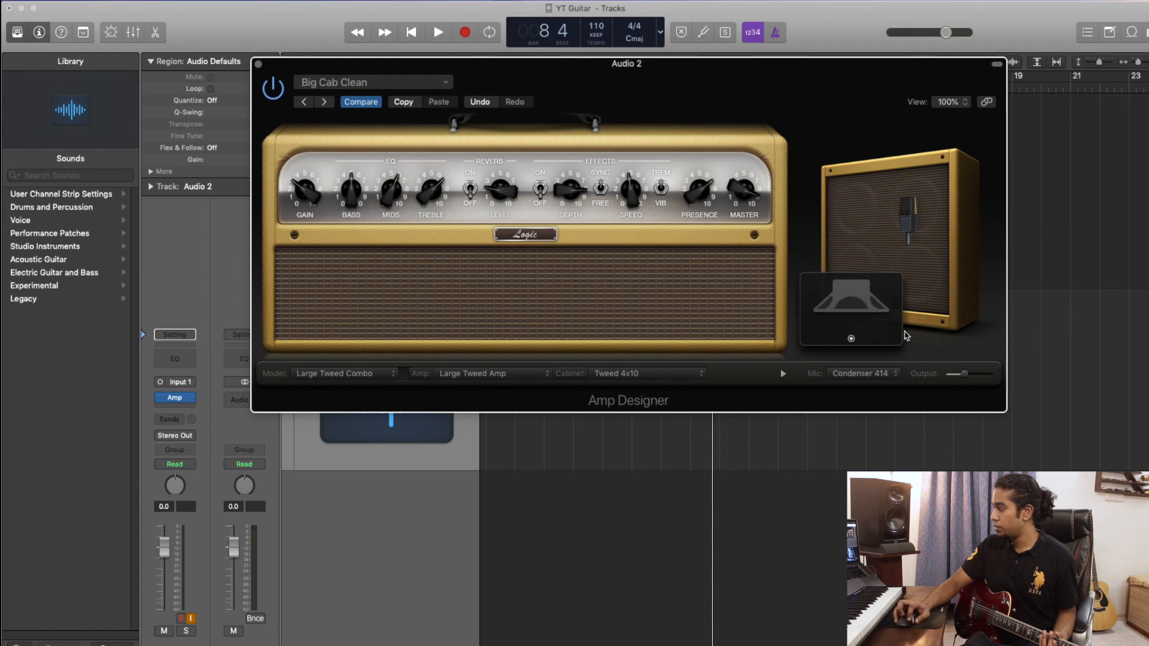
{"action": "left_click", "coordinate": [862, 373]}
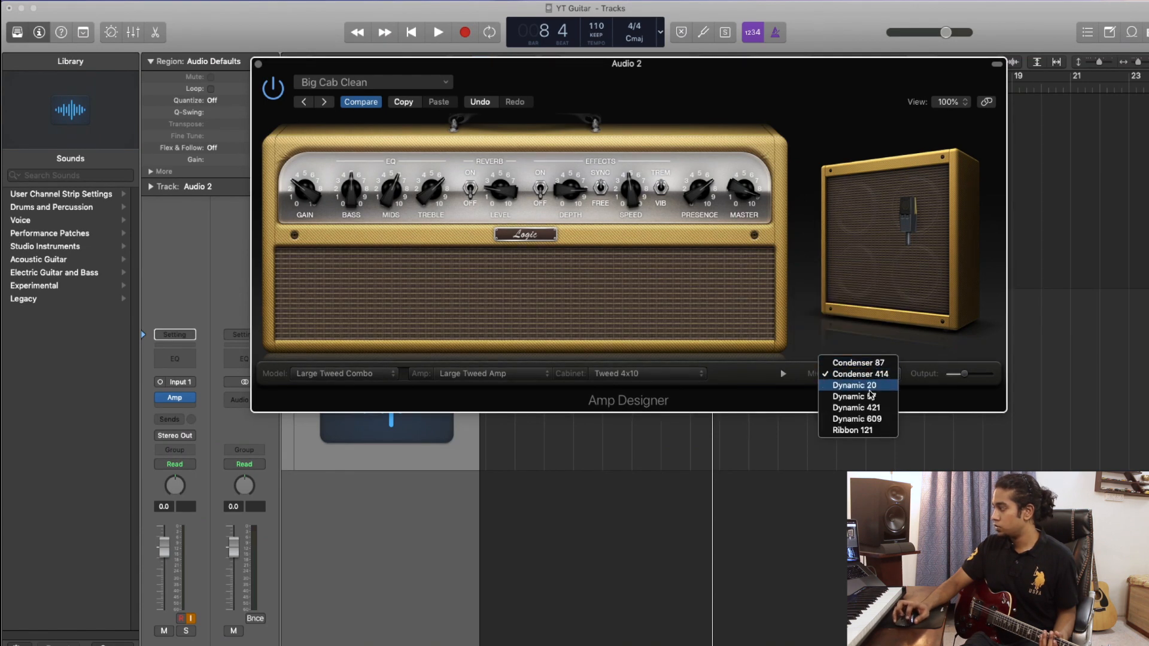
{"action": "left_click", "coordinate": [871, 397]}
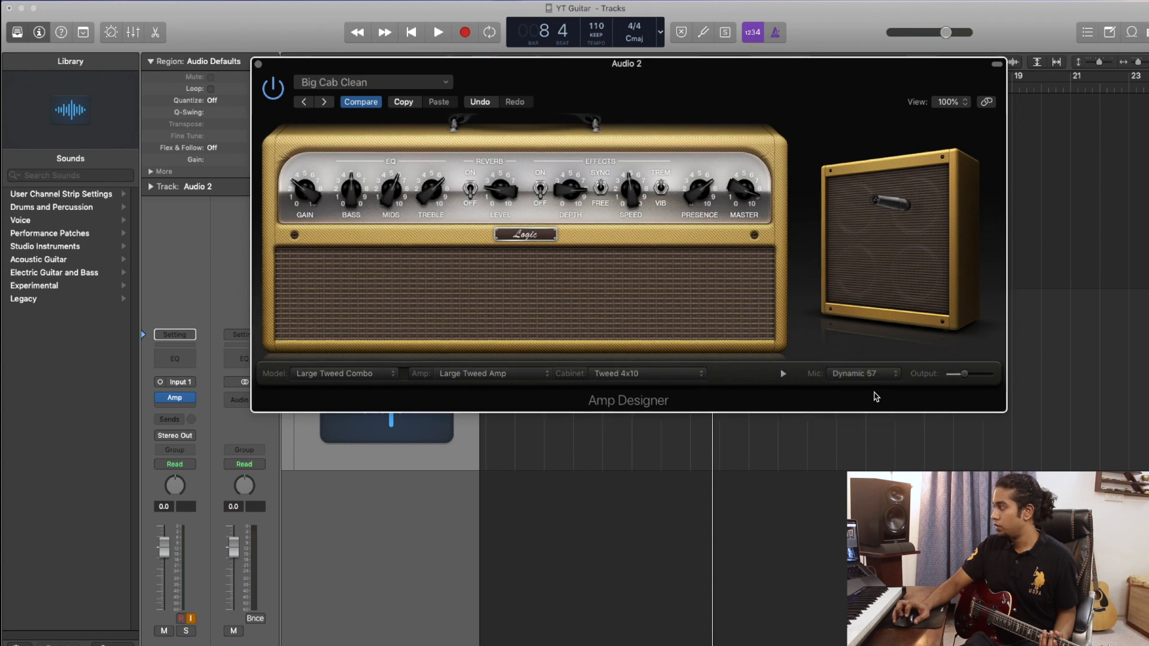
{"action": "mouse_move", "coordinate": [875, 266]}
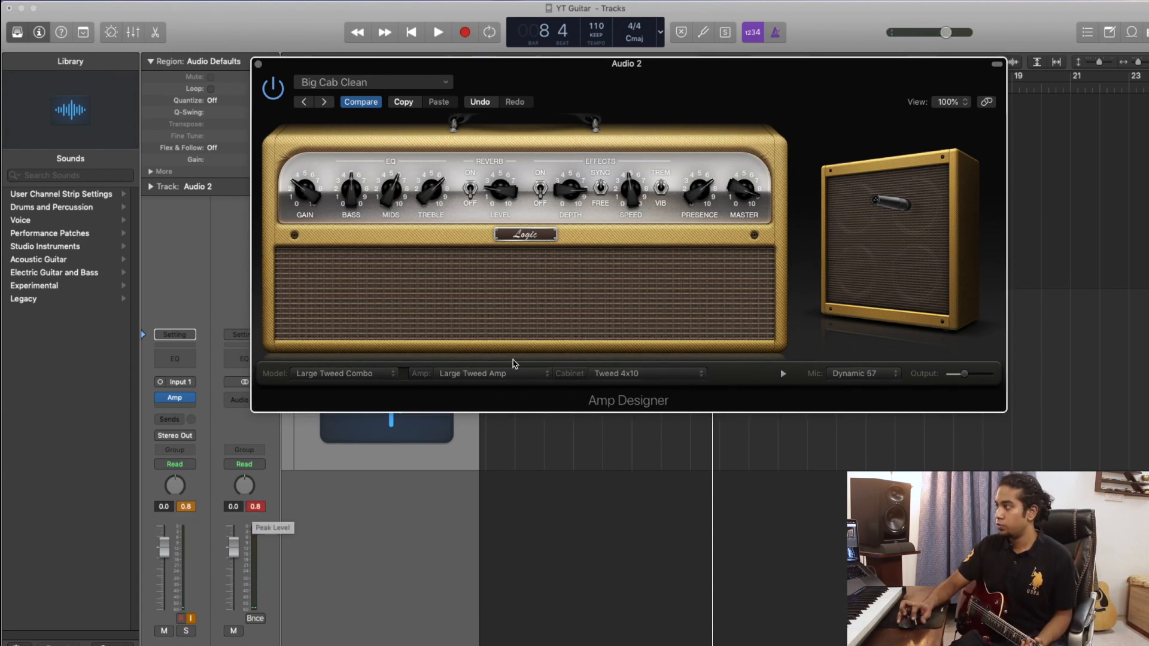
{"action": "left_click", "coordinate": [258, 64]}
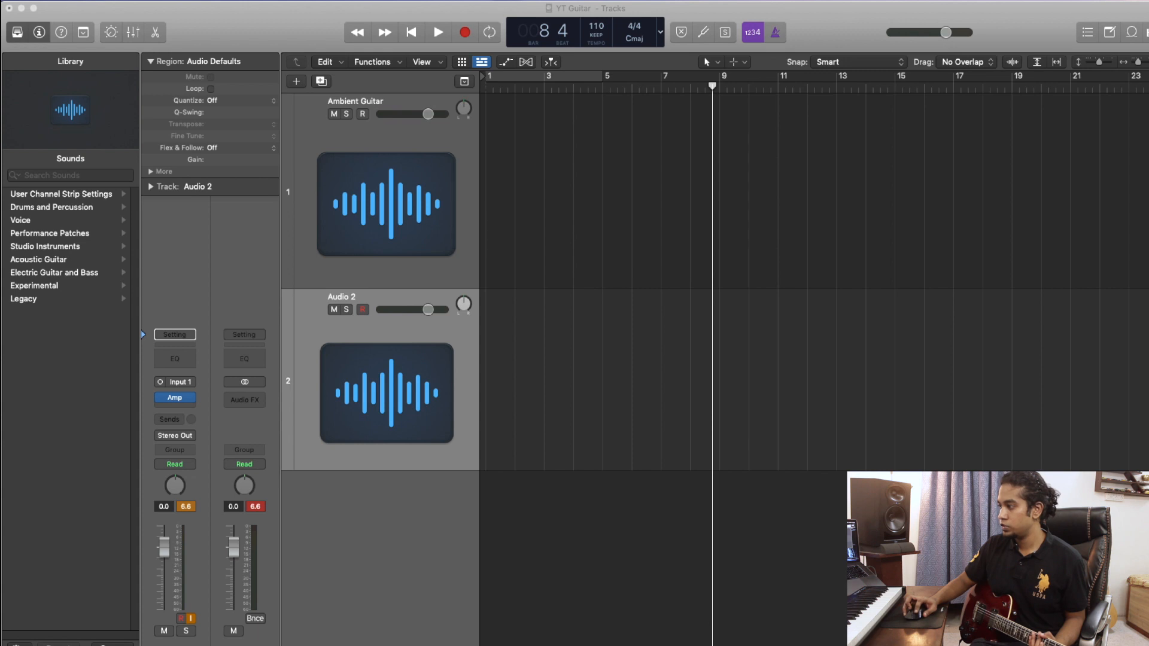
Add a send to Bus 8 on the Audio 2 channel strip
{"action": "left_click", "coordinate": [170, 419]}
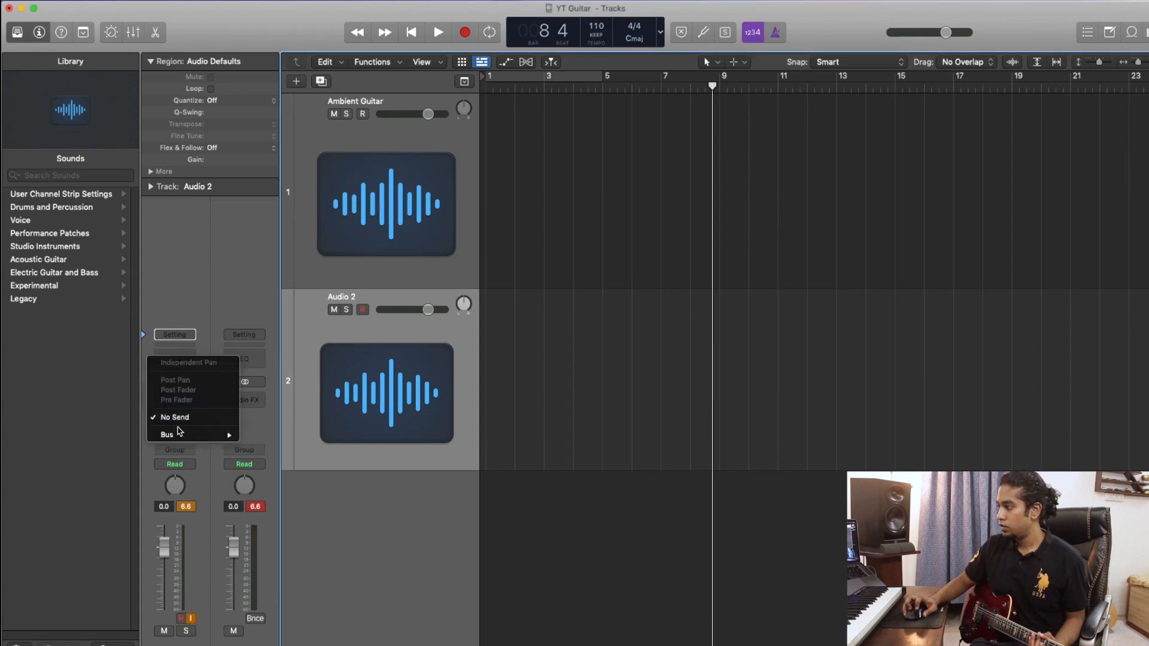
{"action": "mouse_move", "coordinate": [183, 440]}
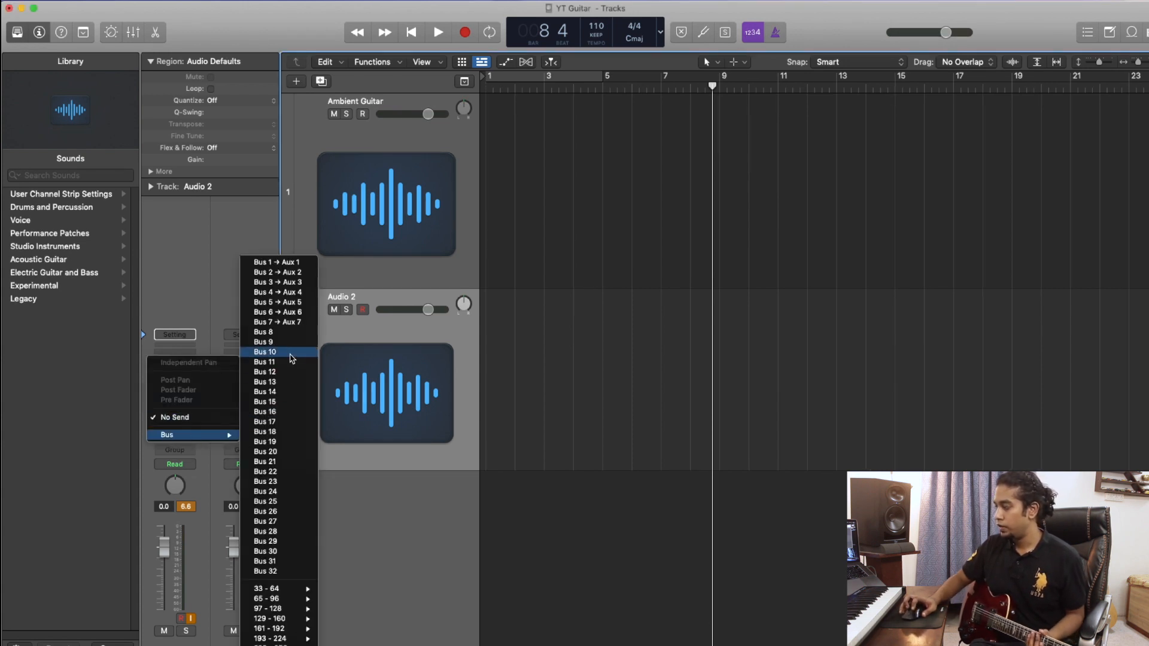
{"action": "left_click", "coordinate": [261, 334]}
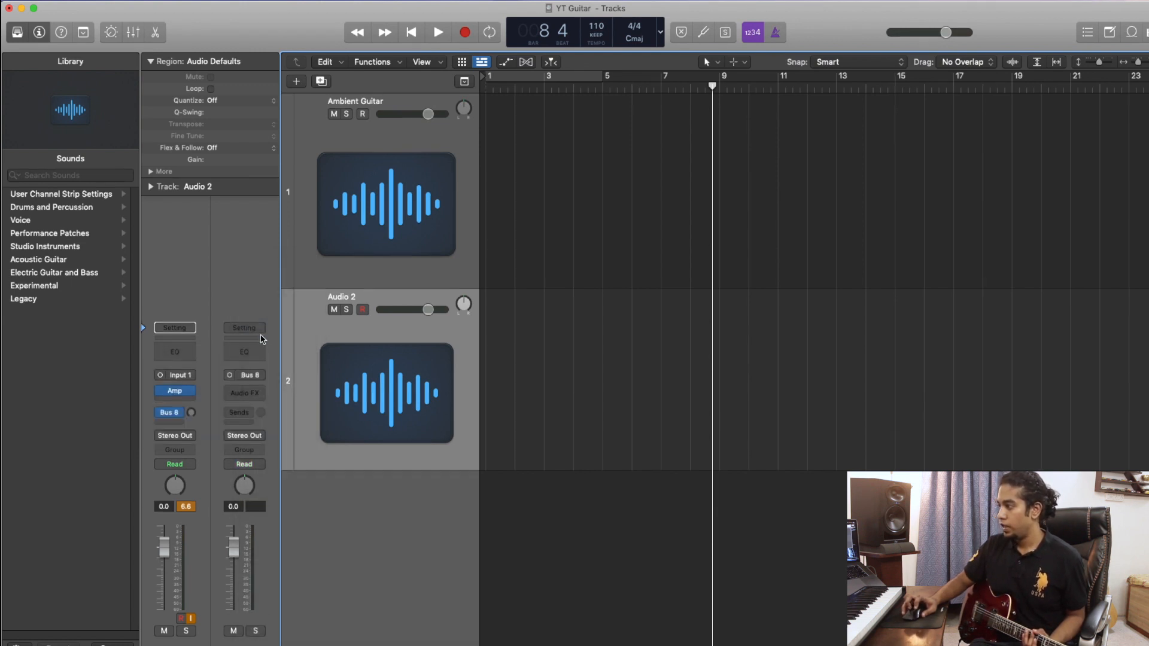
Insert a ChromaVerb reverb in Mono->Stereo format on the Bus 8 aux channel
{"action": "left_click", "coordinate": [254, 392]}
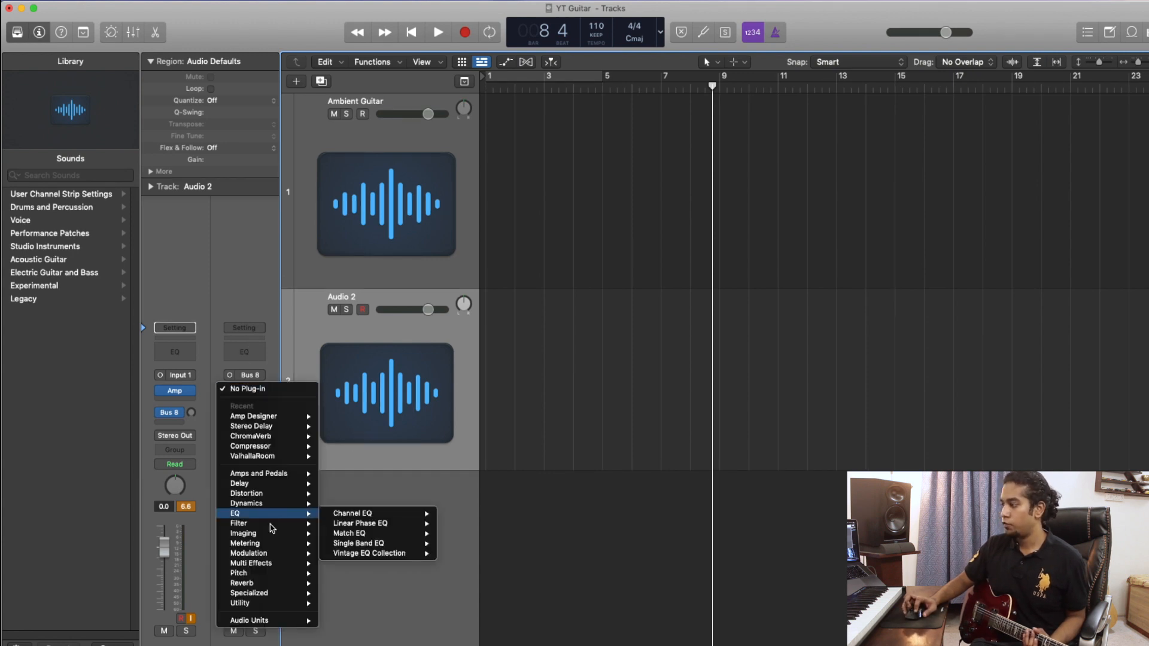
{"action": "mouse_move", "coordinate": [263, 565]}
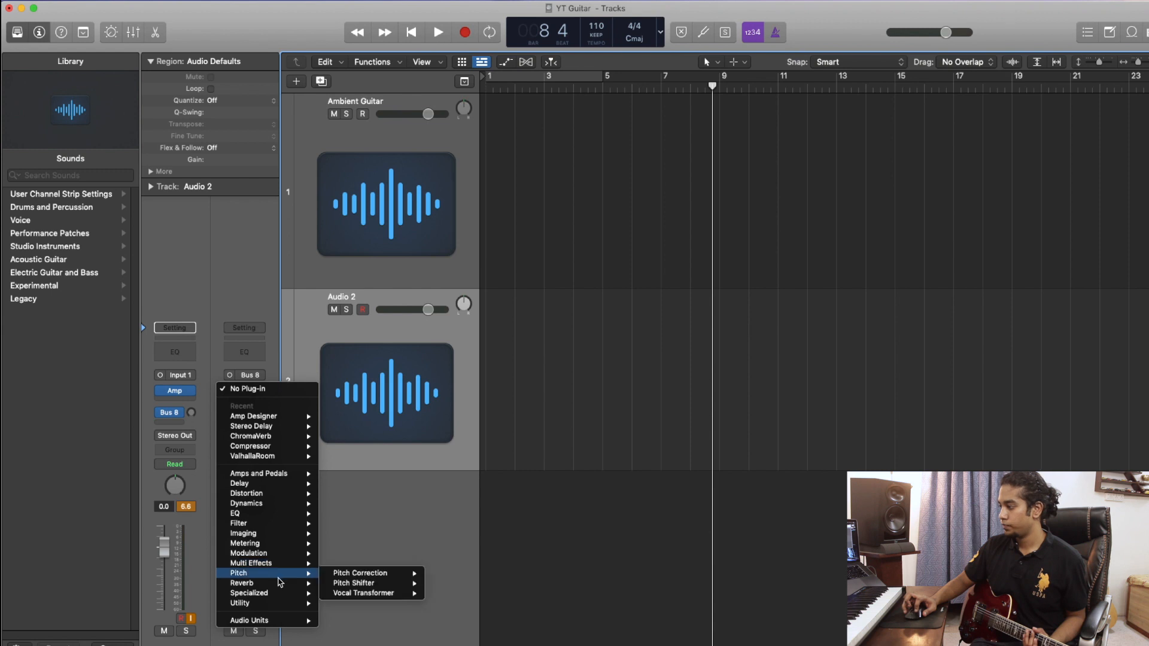
{"action": "mouse_move", "coordinate": [280, 583]}
{"action": "mouse_move", "coordinate": [346, 583]}
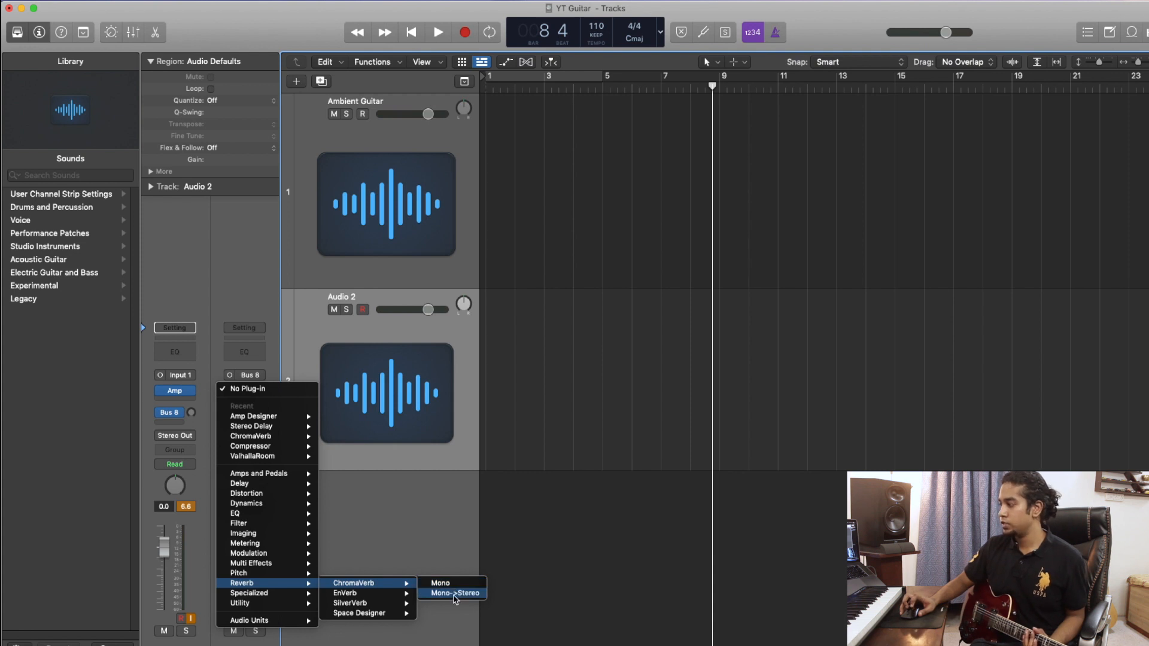
{"action": "left_click", "coordinate": [456, 594]}
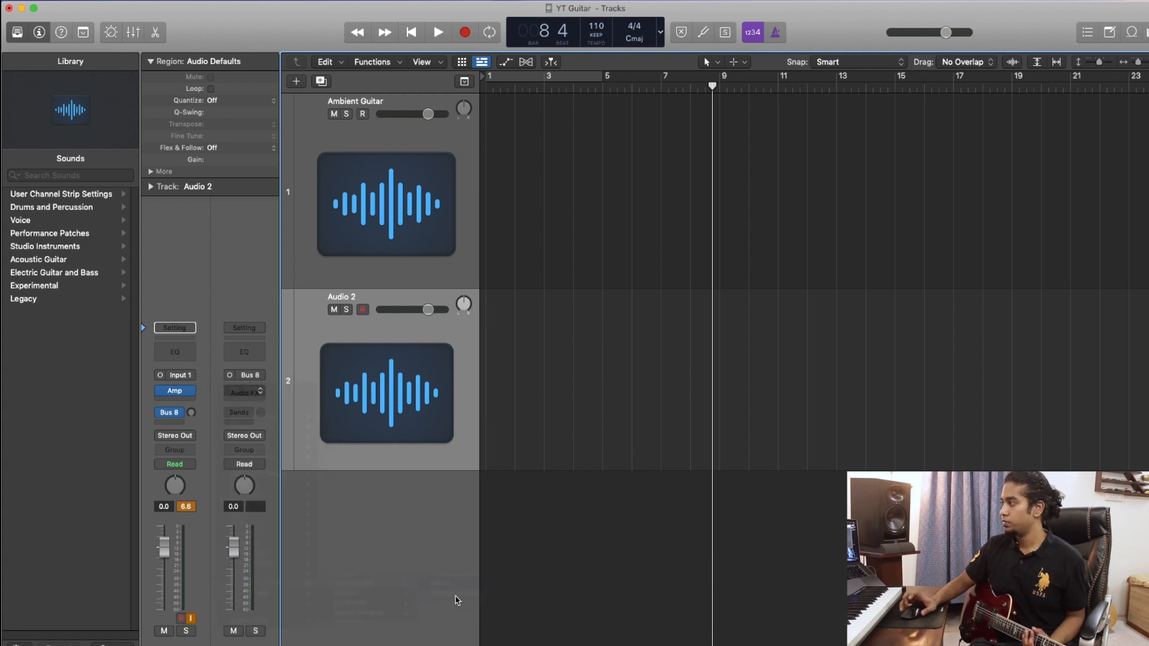
Move the ChromaVerb window clear of the channel strip and raise the Bus 8 send level on Audio 2
{"action": "left_click_drag", "start_coordinate": [724, 164], "coordinate": [621, 75]}
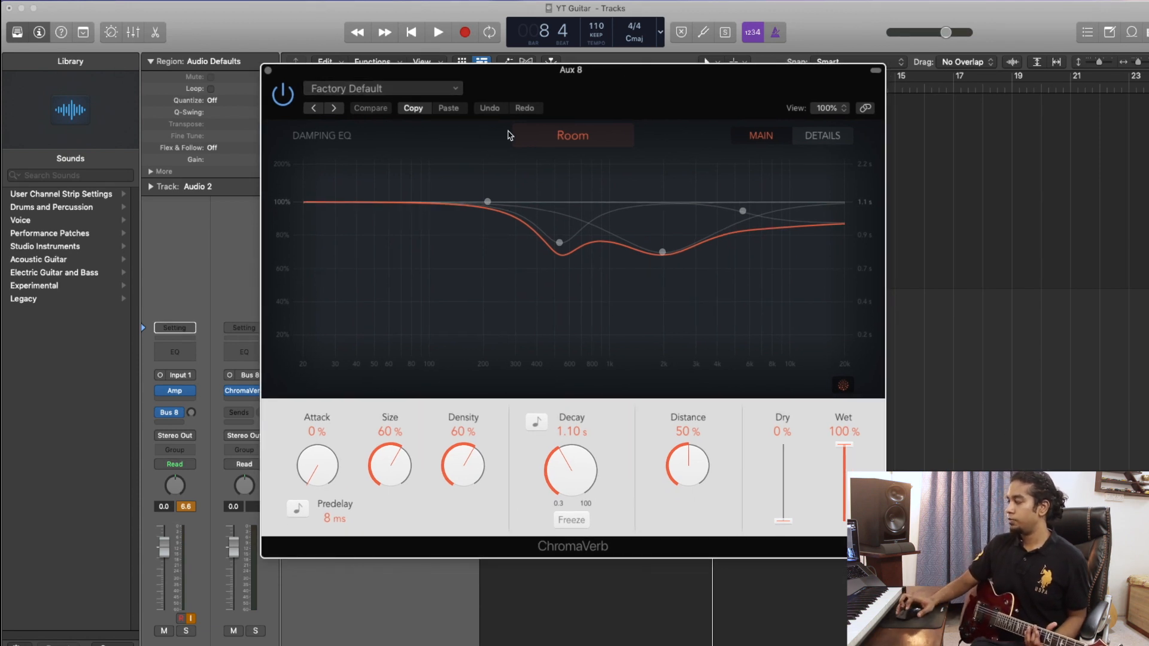
{"action": "left_click_drag", "start_coordinate": [566, 88], "coordinate": [582, 47]}
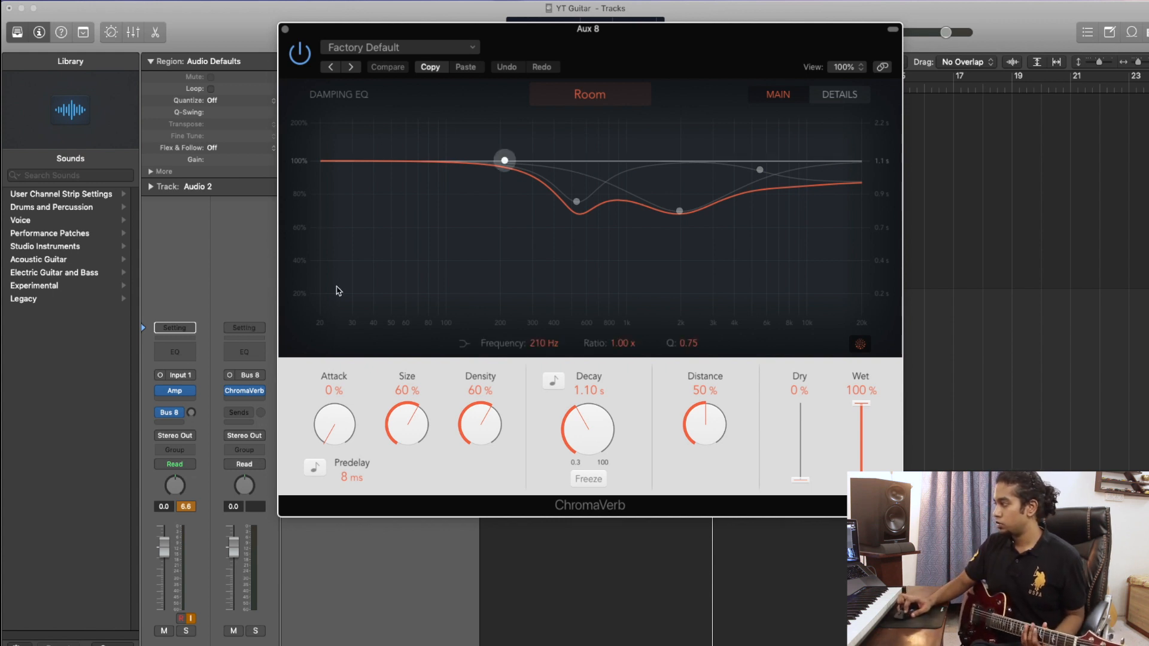
{"action": "left_click", "coordinate": [192, 414]}
{"action": "left_click_drag", "start_coordinate": [192, 416], "coordinate": [188, 351]}
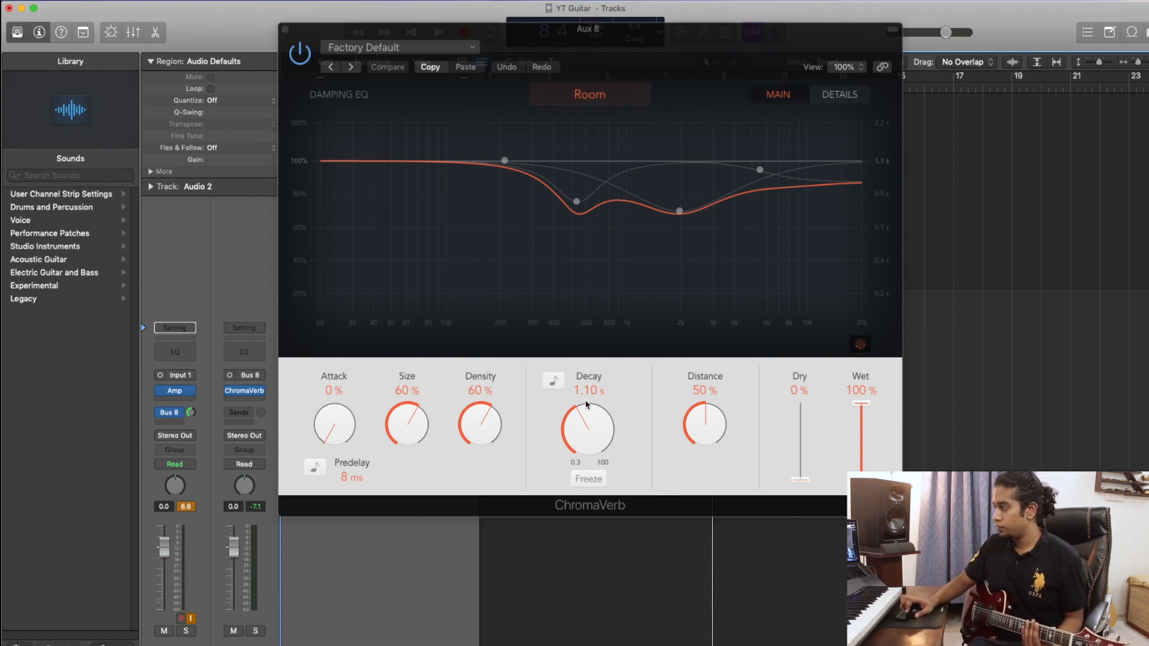
Set the ChromaVerb Predelay to 12 ms and raise both Size and Density to 80%
{"action": "left_click", "coordinate": [356, 480]}
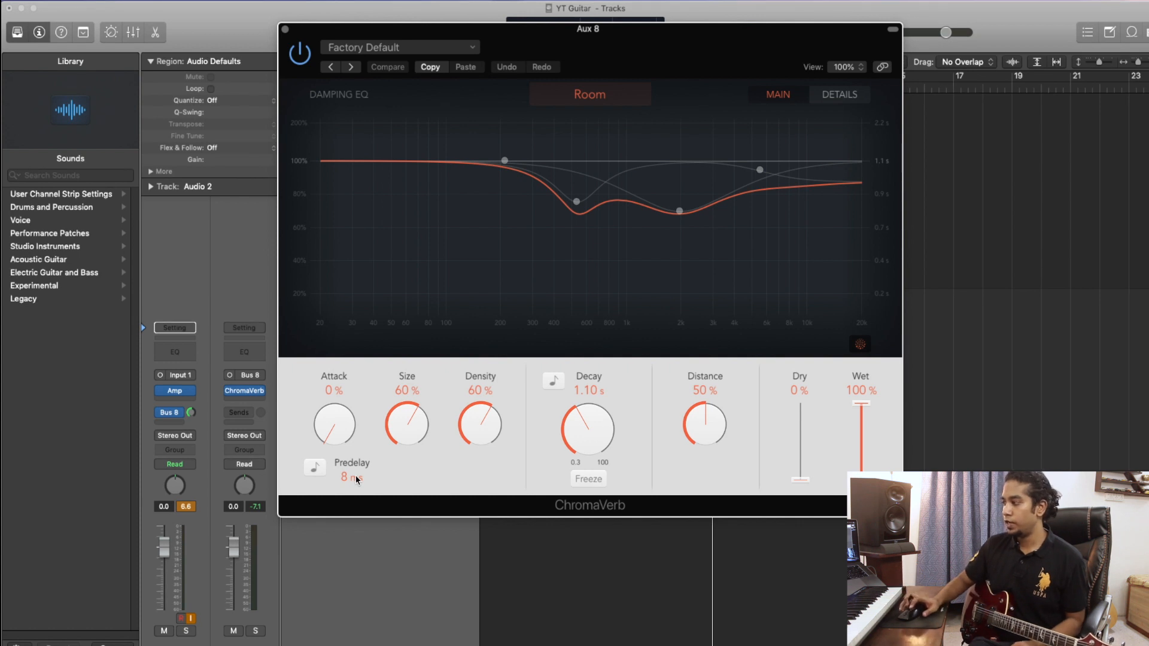
{"action": "left_click_drag", "start_coordinate": [356, 479], "coordinate": [358, 477]}
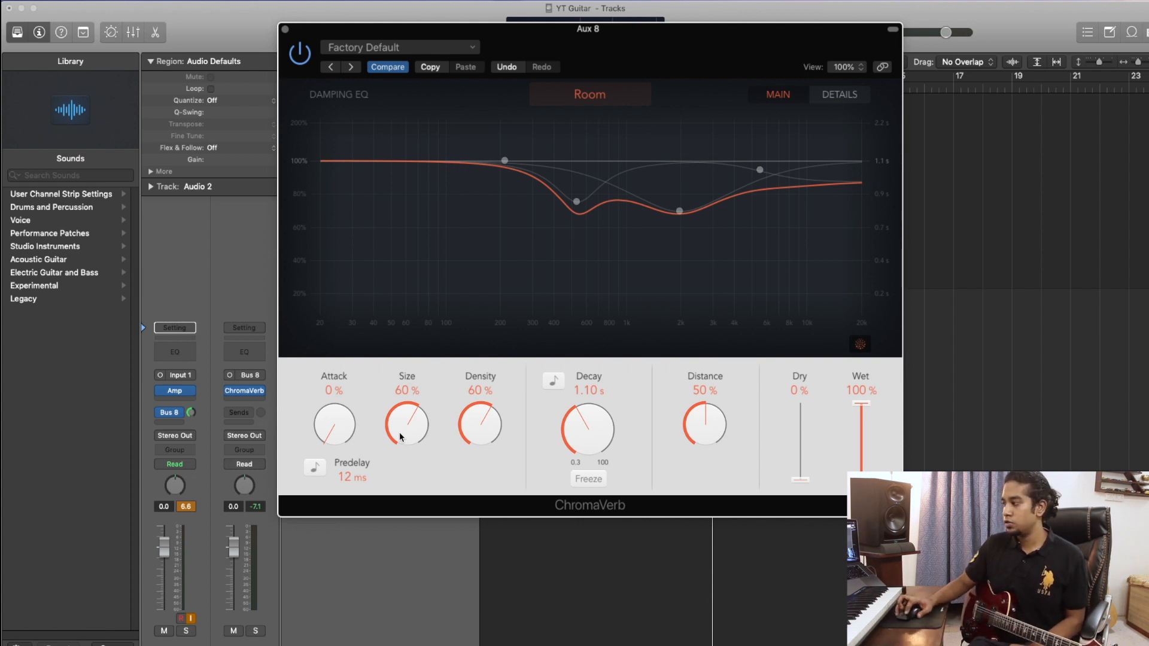
{"action": "left_click_drag", "start_coordinate": [400, 433], "coordinate": [417, 405]}
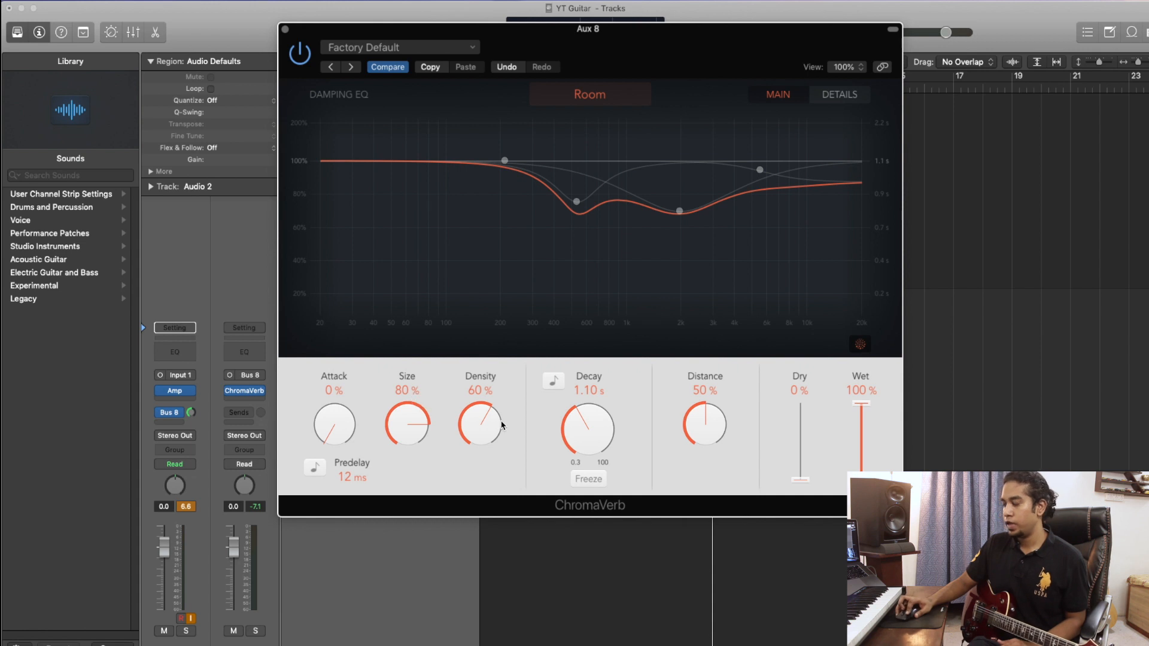
{"action": "left_click_drag", "start_coordinate": [477, 427], "coordinate": [491, 386]}
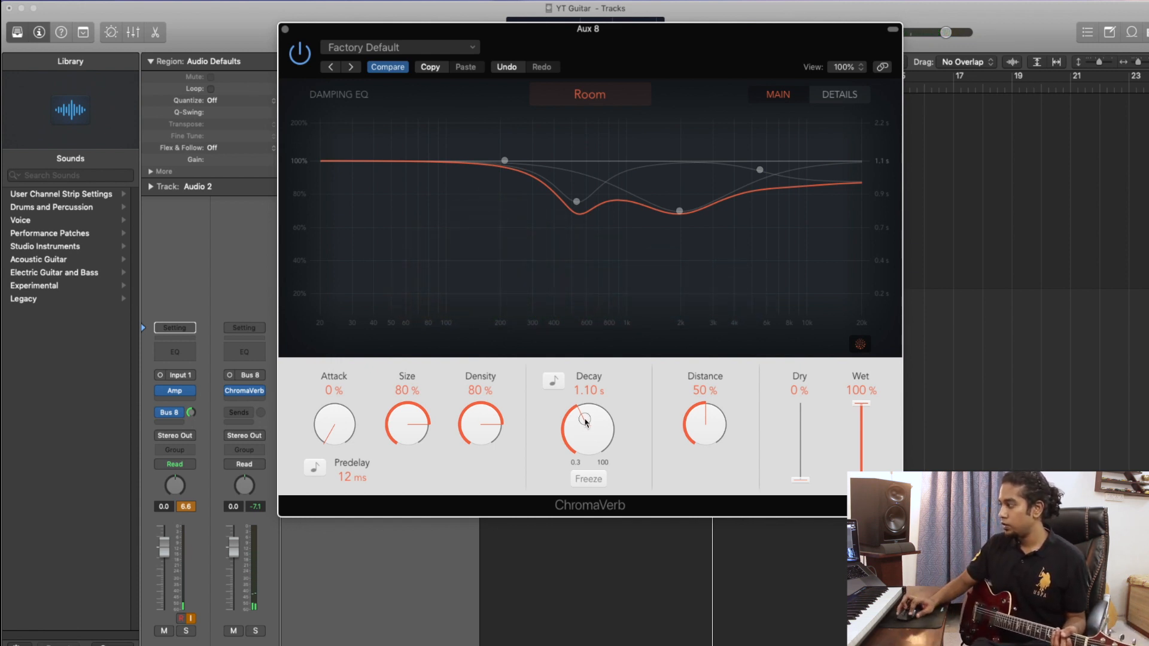
Lengthen the ChromaVerb Decay to 8 s and further to 13 s for a long ambient tail
{"action": "left_click_drag", "start_coordinate": [586, 422], "coordinate": [611, 374]}
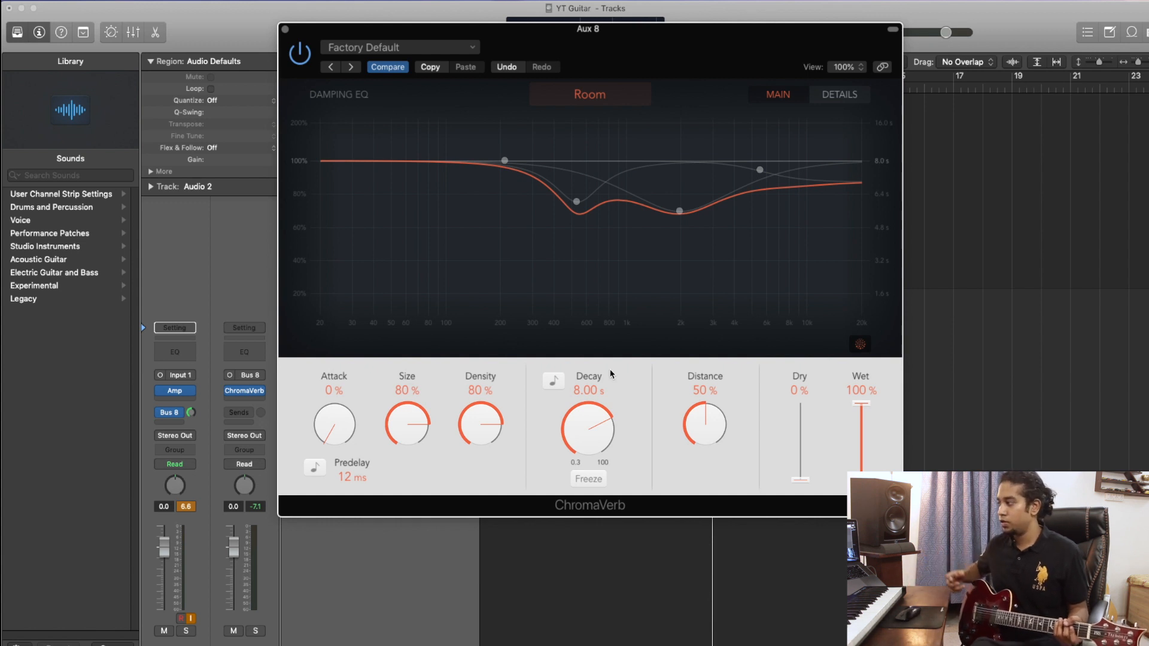
{"action": "left_click_drag", "start_coordinate": [606, 412], "coordinate": [601, 415]}
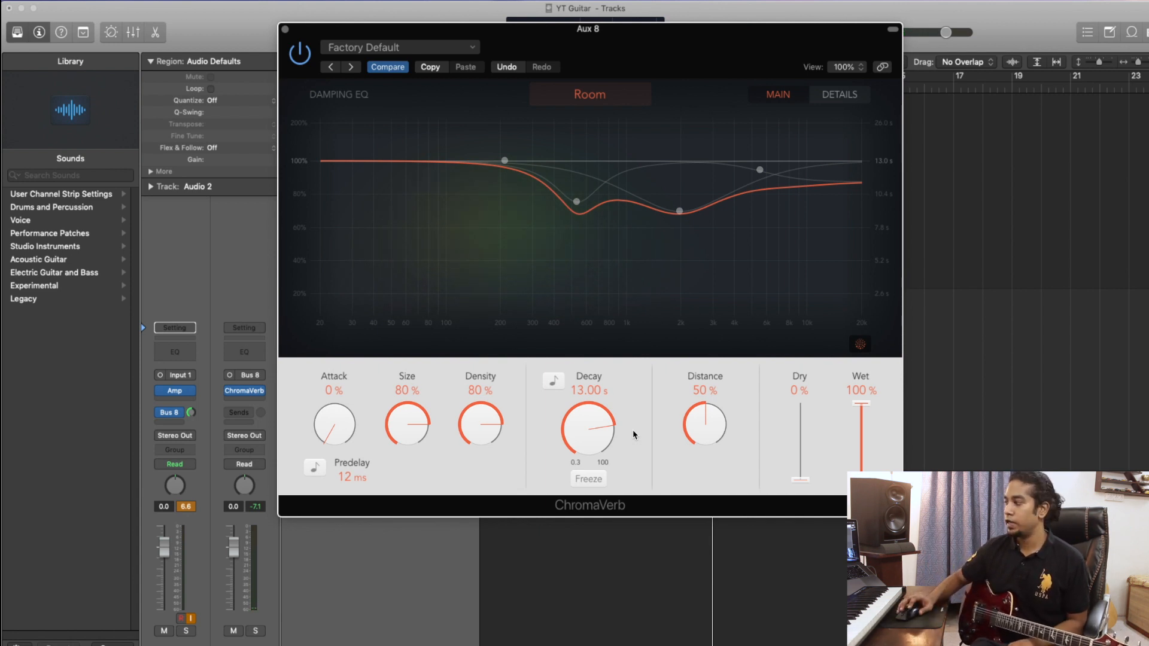
{"action": "left_click_drag", "start_coordinate": [614, 429], "coordinate": [612, 422]}
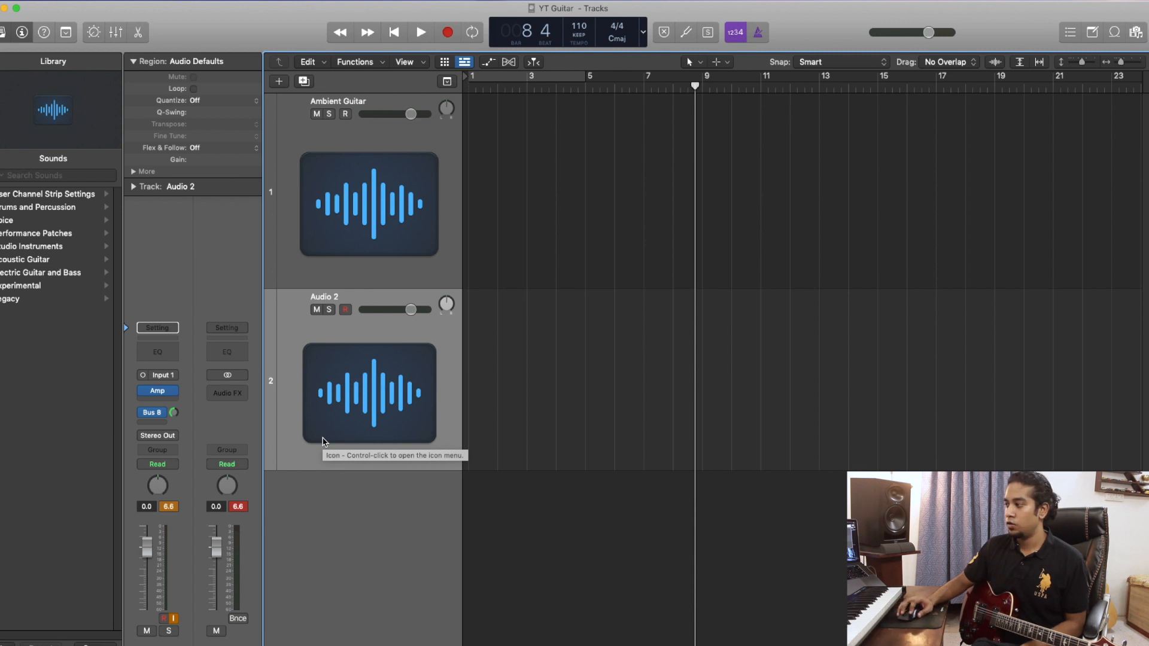
Add a second send to Bus 10 on the Audio 2 channel strip
{"action": "left_click", "coordinate": [157, 422]}
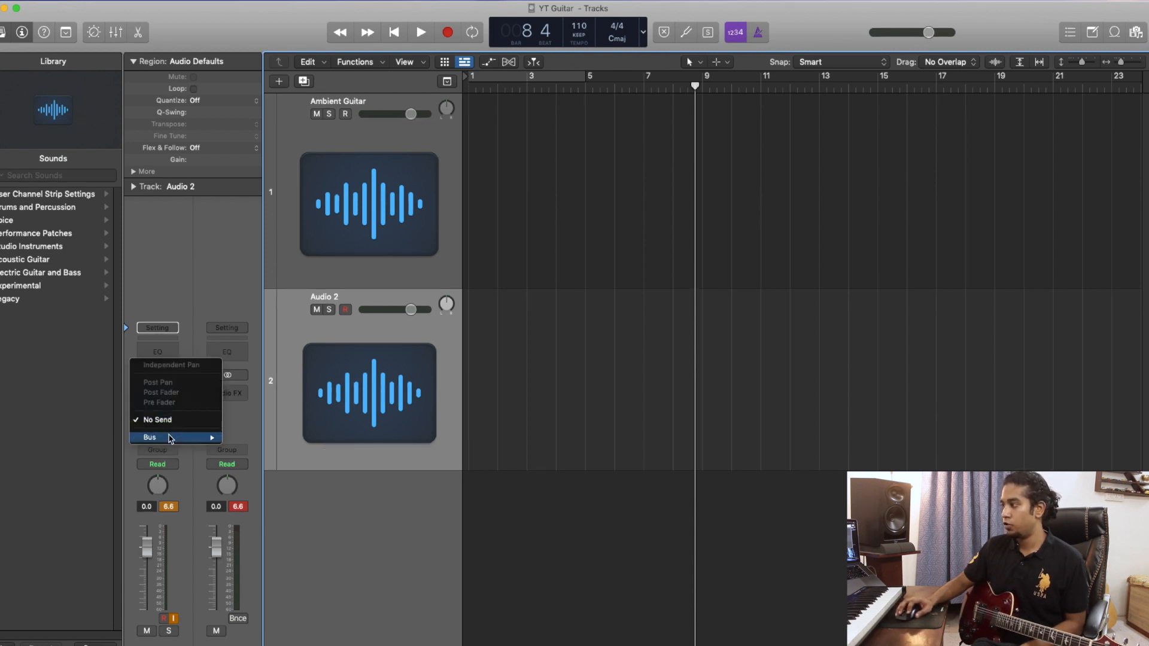
{"action": "mouse_move", "coordinate": [170, 439]}
{"action": "left_click", "coordinate": [277, 353]}
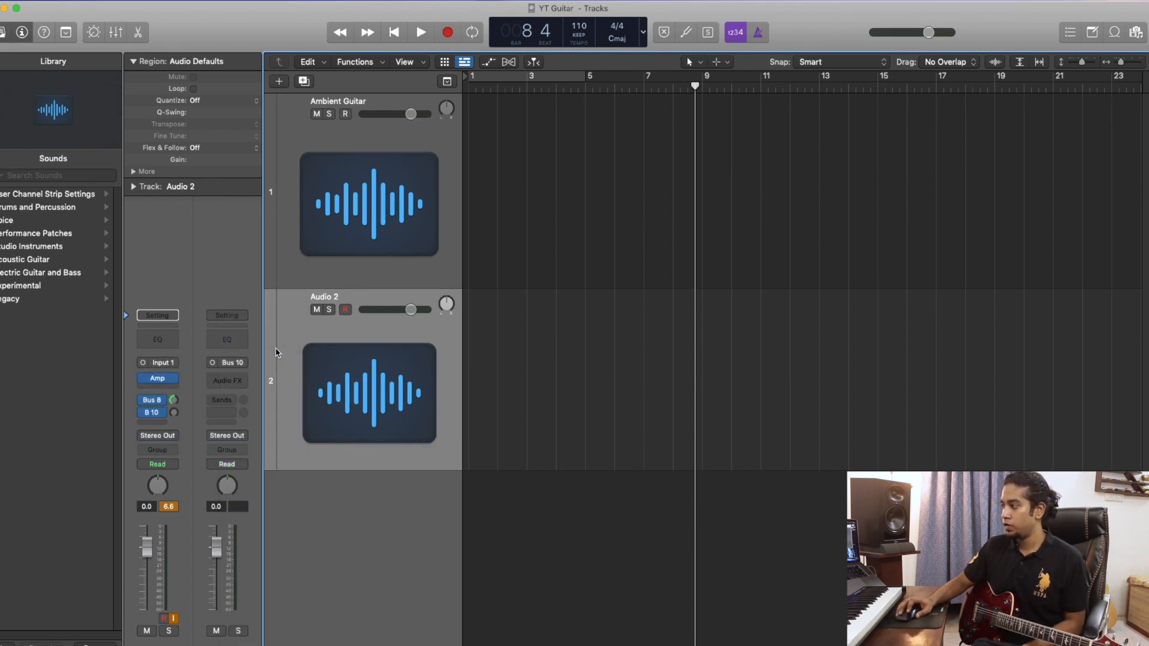
Insert a Stereo Delay in Mono->Stereo format on the Bus 10 aux channel
{"action": "left_click", "coordinate": [242, 381]}
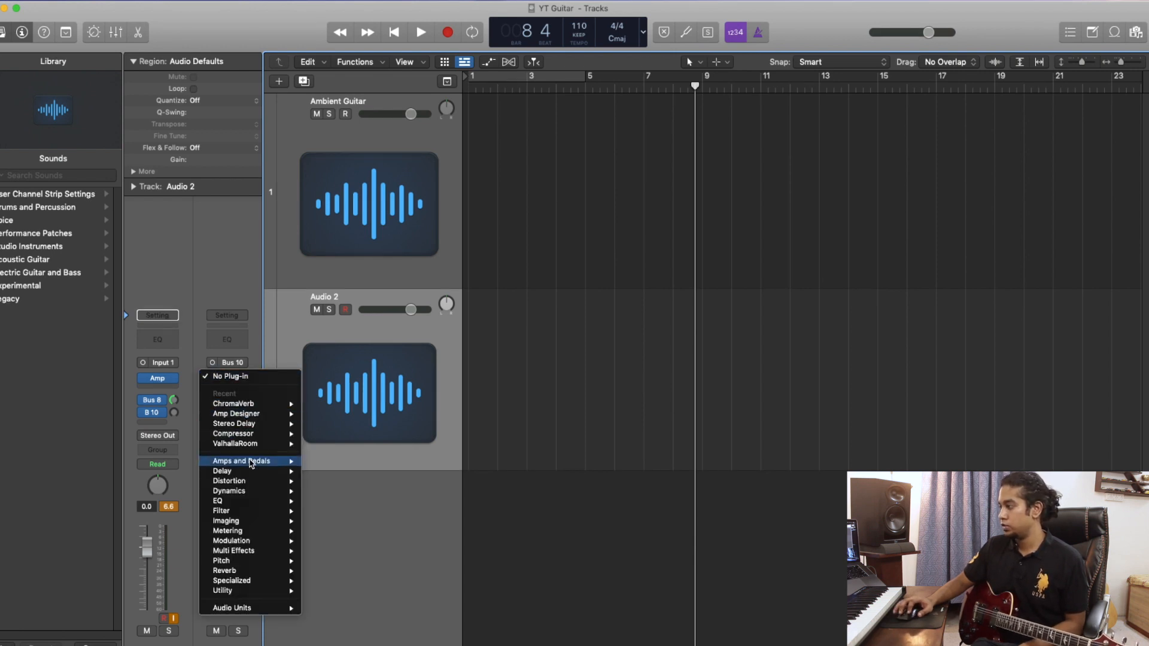
{"action": "mouse_move", "coordinate": [253, 477]}
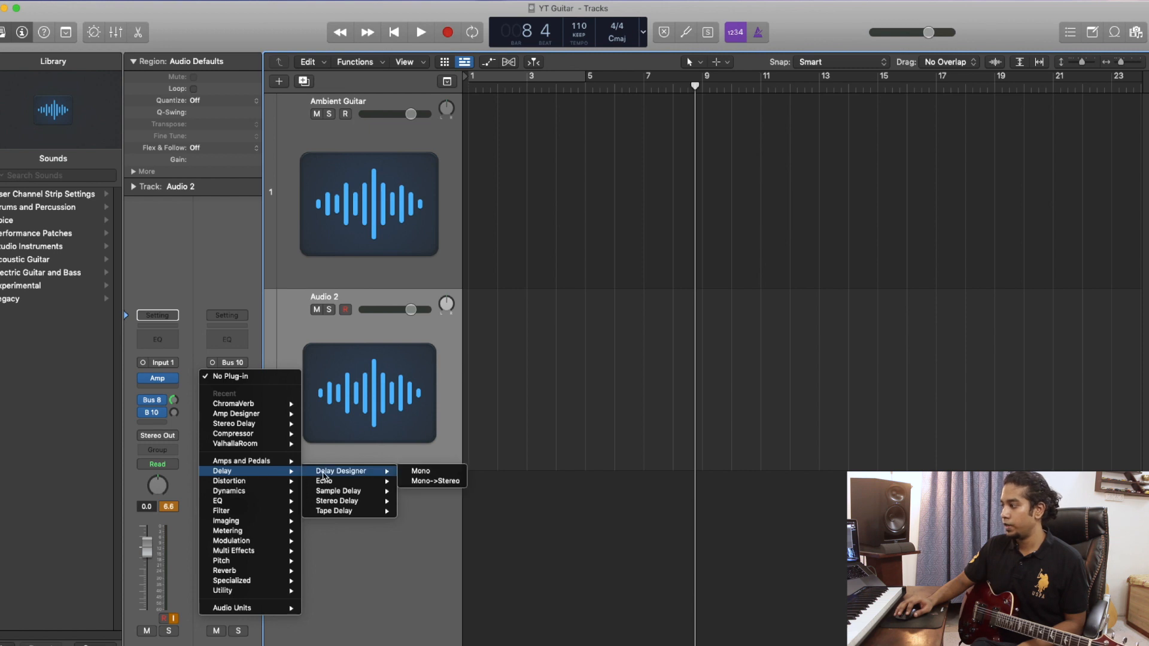
{"action": "mouse_move", "coordinate": [344, 502]}
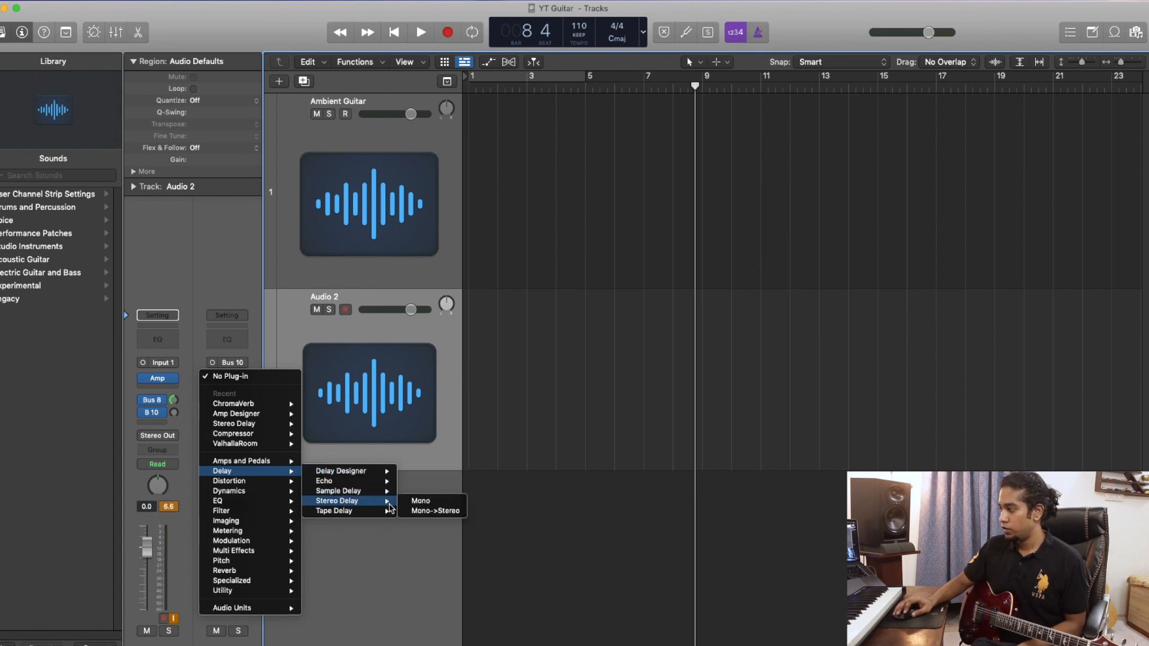
{"action": "left_click", "coordinate": [440, 513]}
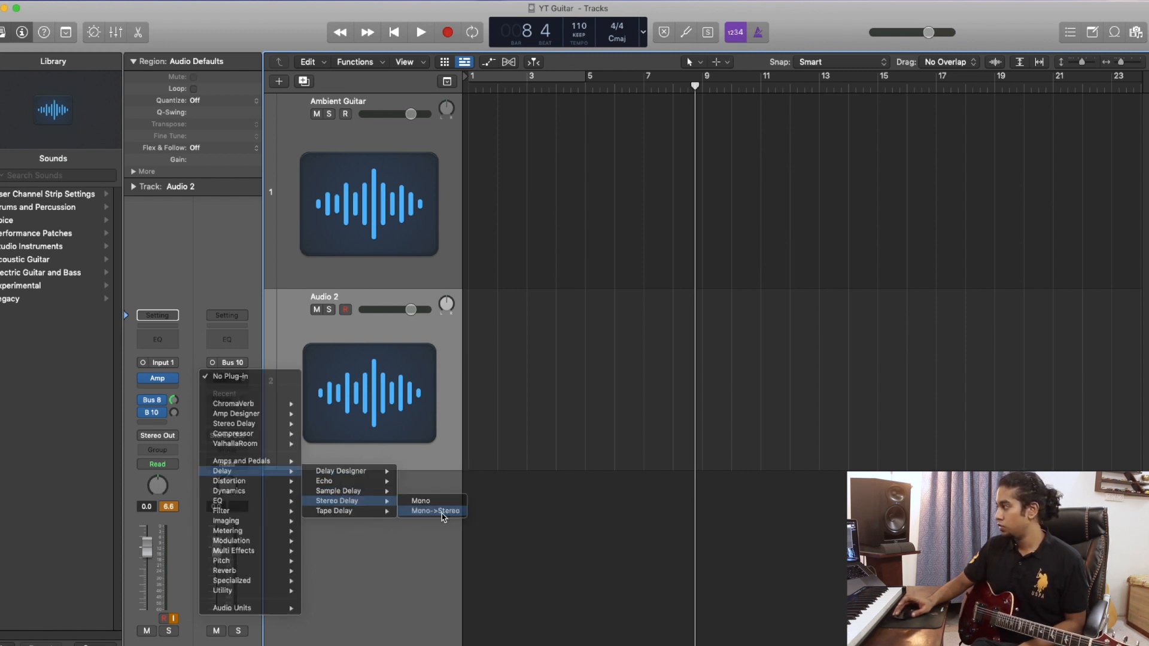
Raise the Bus 10 send level on Audio 2, set the right delay's note value to 1/8 dotted and close the Stereo Delay window
{"action": "left_click_drag", "start_coordinate": [638, 179], "coordinate": [558, 84]}
{"action": "left_click_drag", "start_coordinate": [174, 413], "coordinate": [176, 371]}
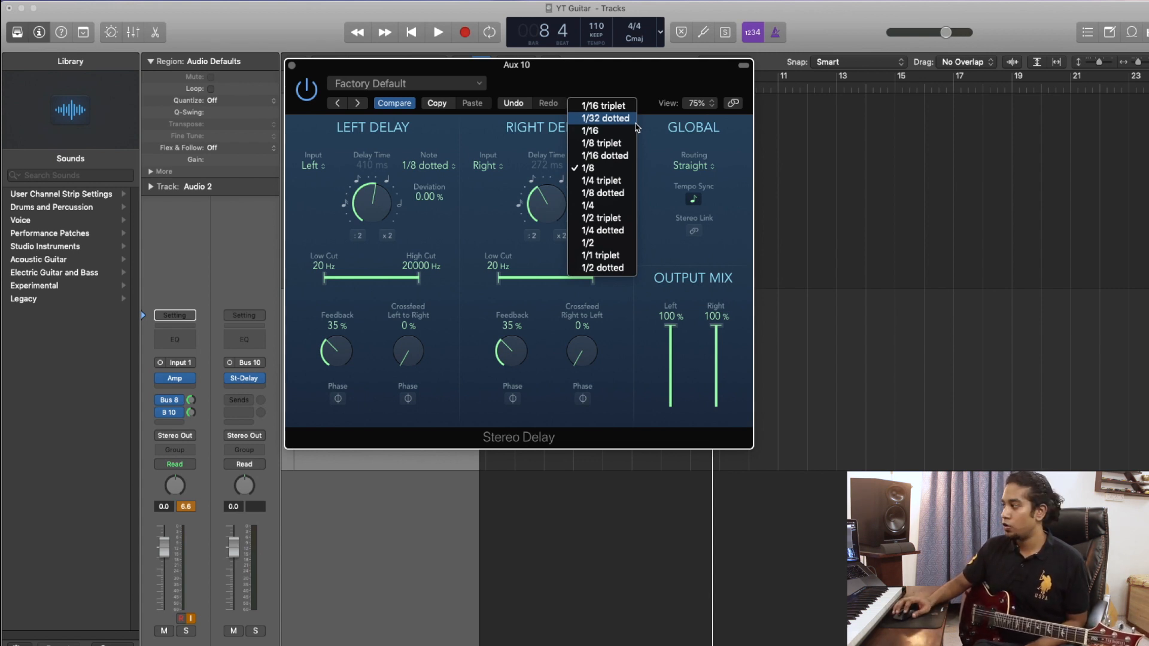
{"action": "left_click", "coordinate": [622, 193]}
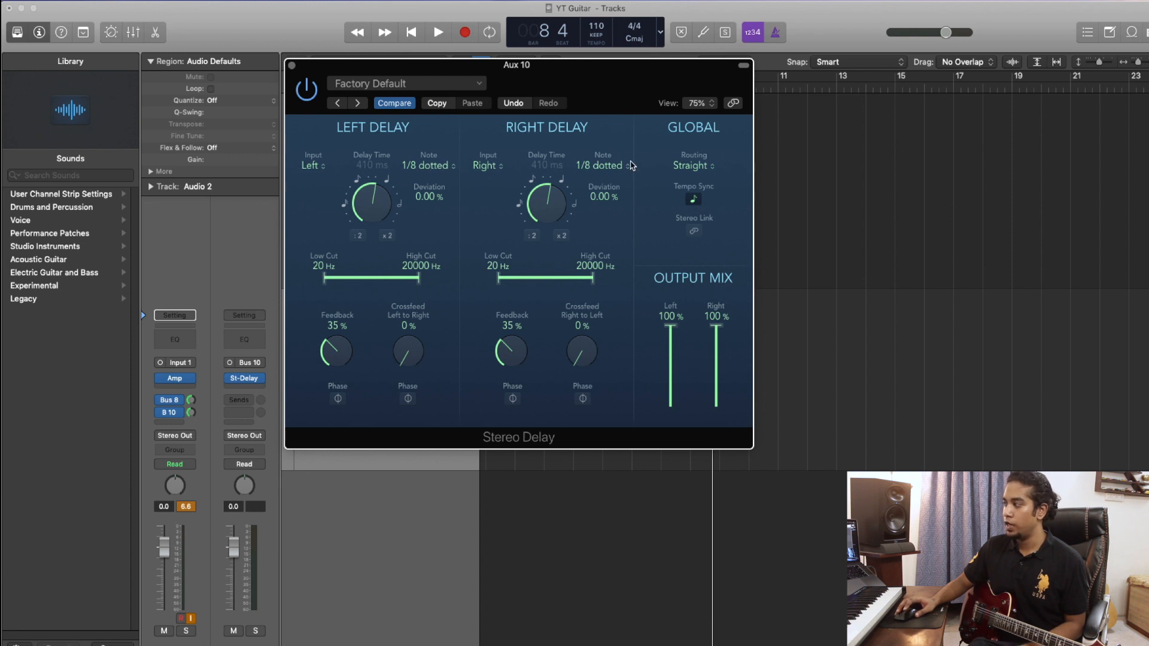
{"action": "left_click", "coordinate": [292, 66]}
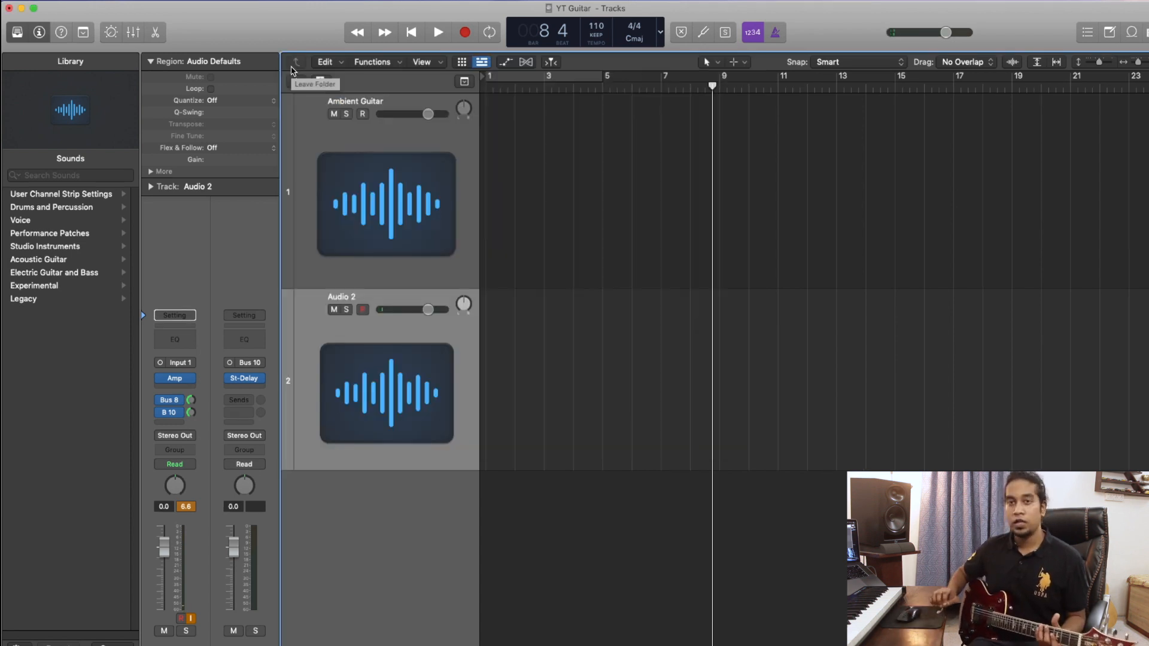